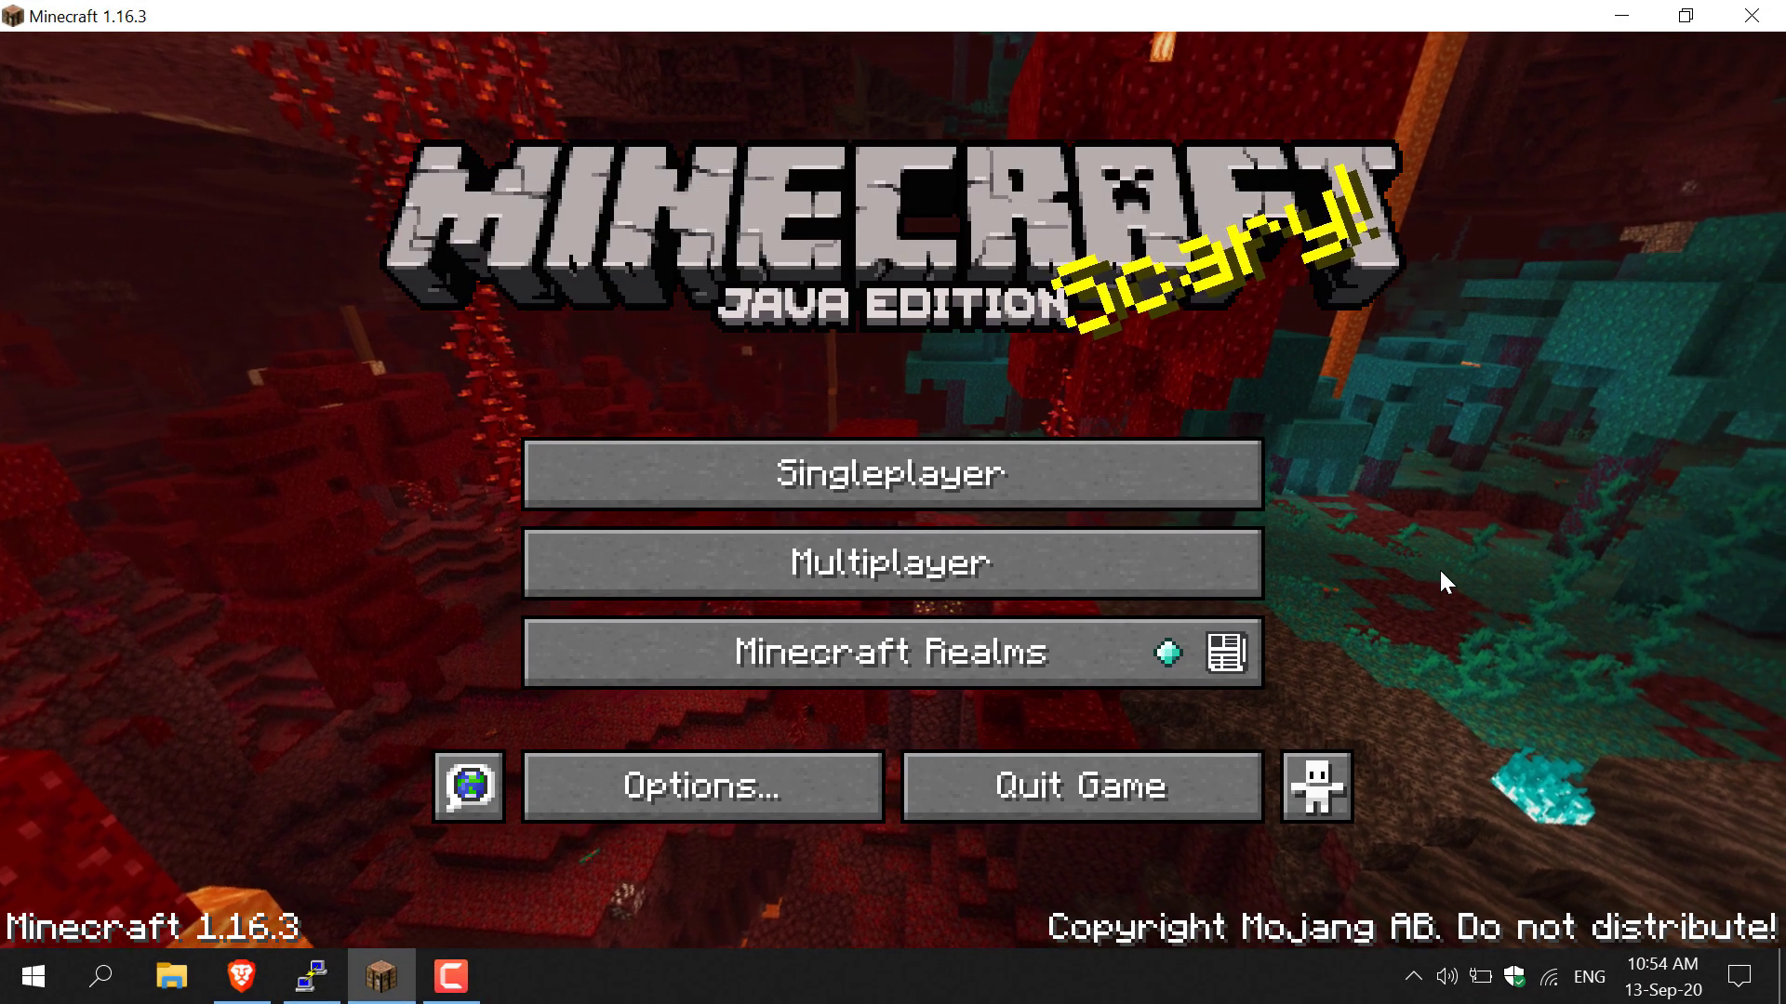
Try joining Minecraft Server, get the outdated 1.16.2 server error, and close the game
{"action": "left_click", "coordinate": [1135, 590]}
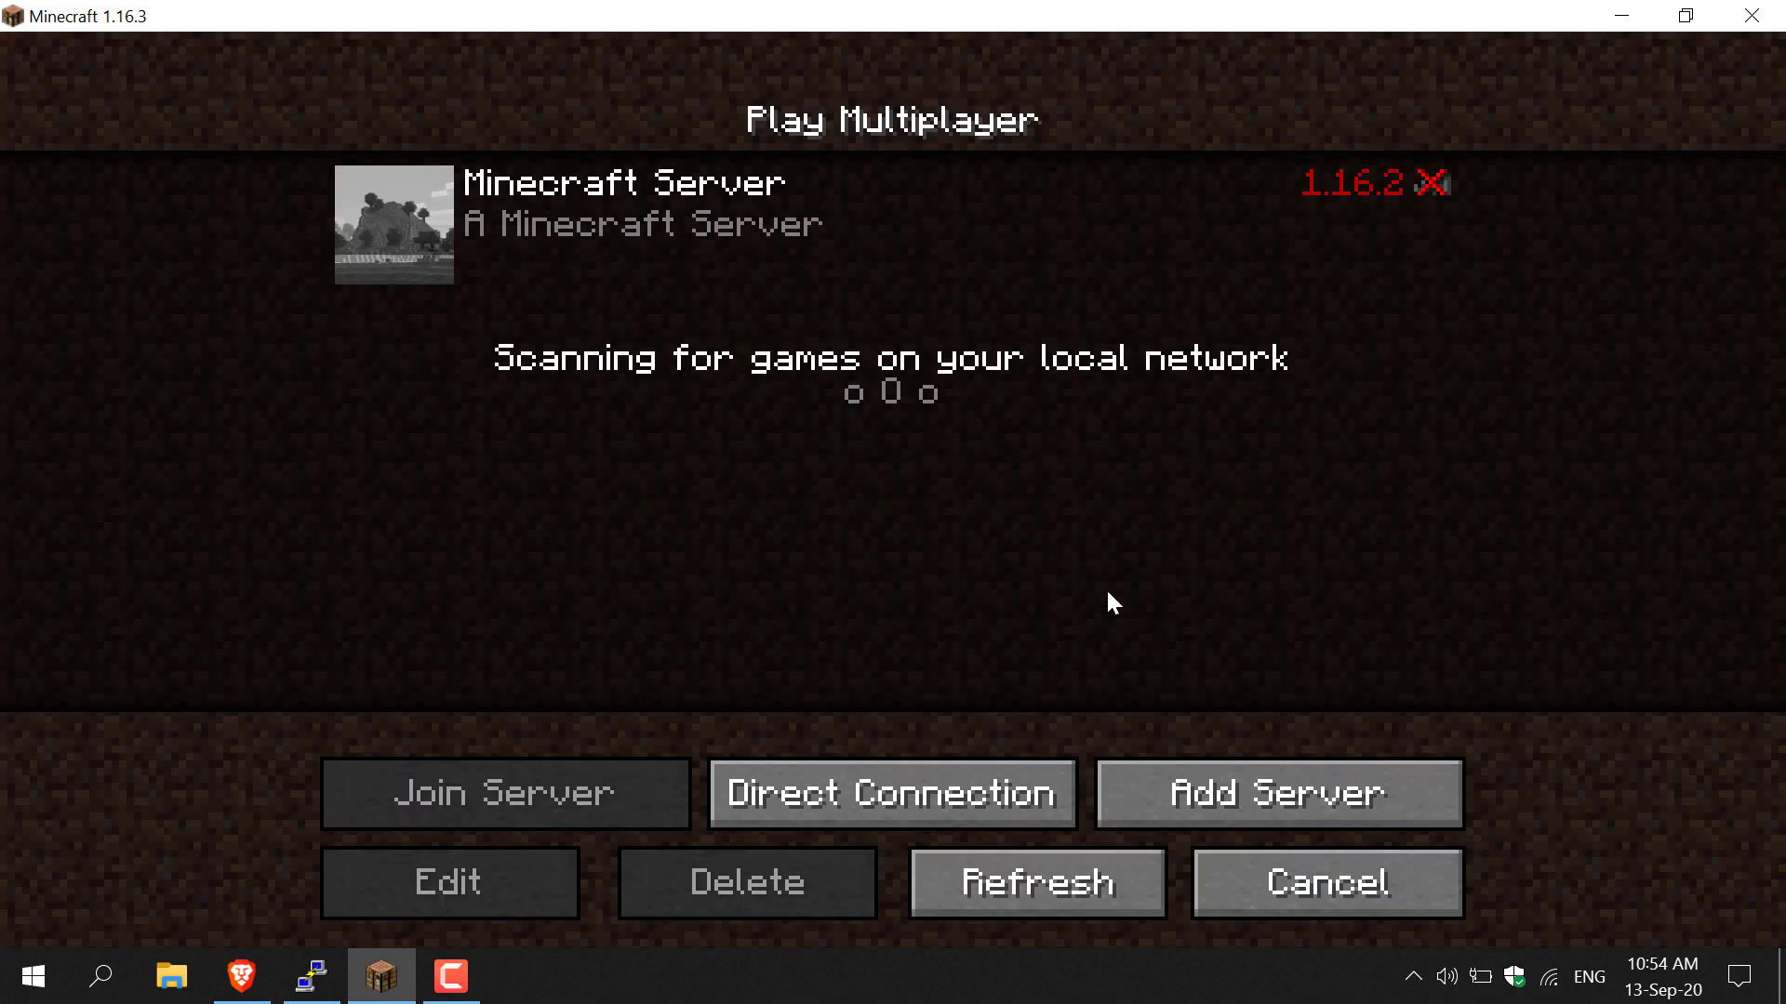
{"action": "left_click", "coordinate": [735, 215]}
{"action": "left_click", "coordinate": [581, 776]}
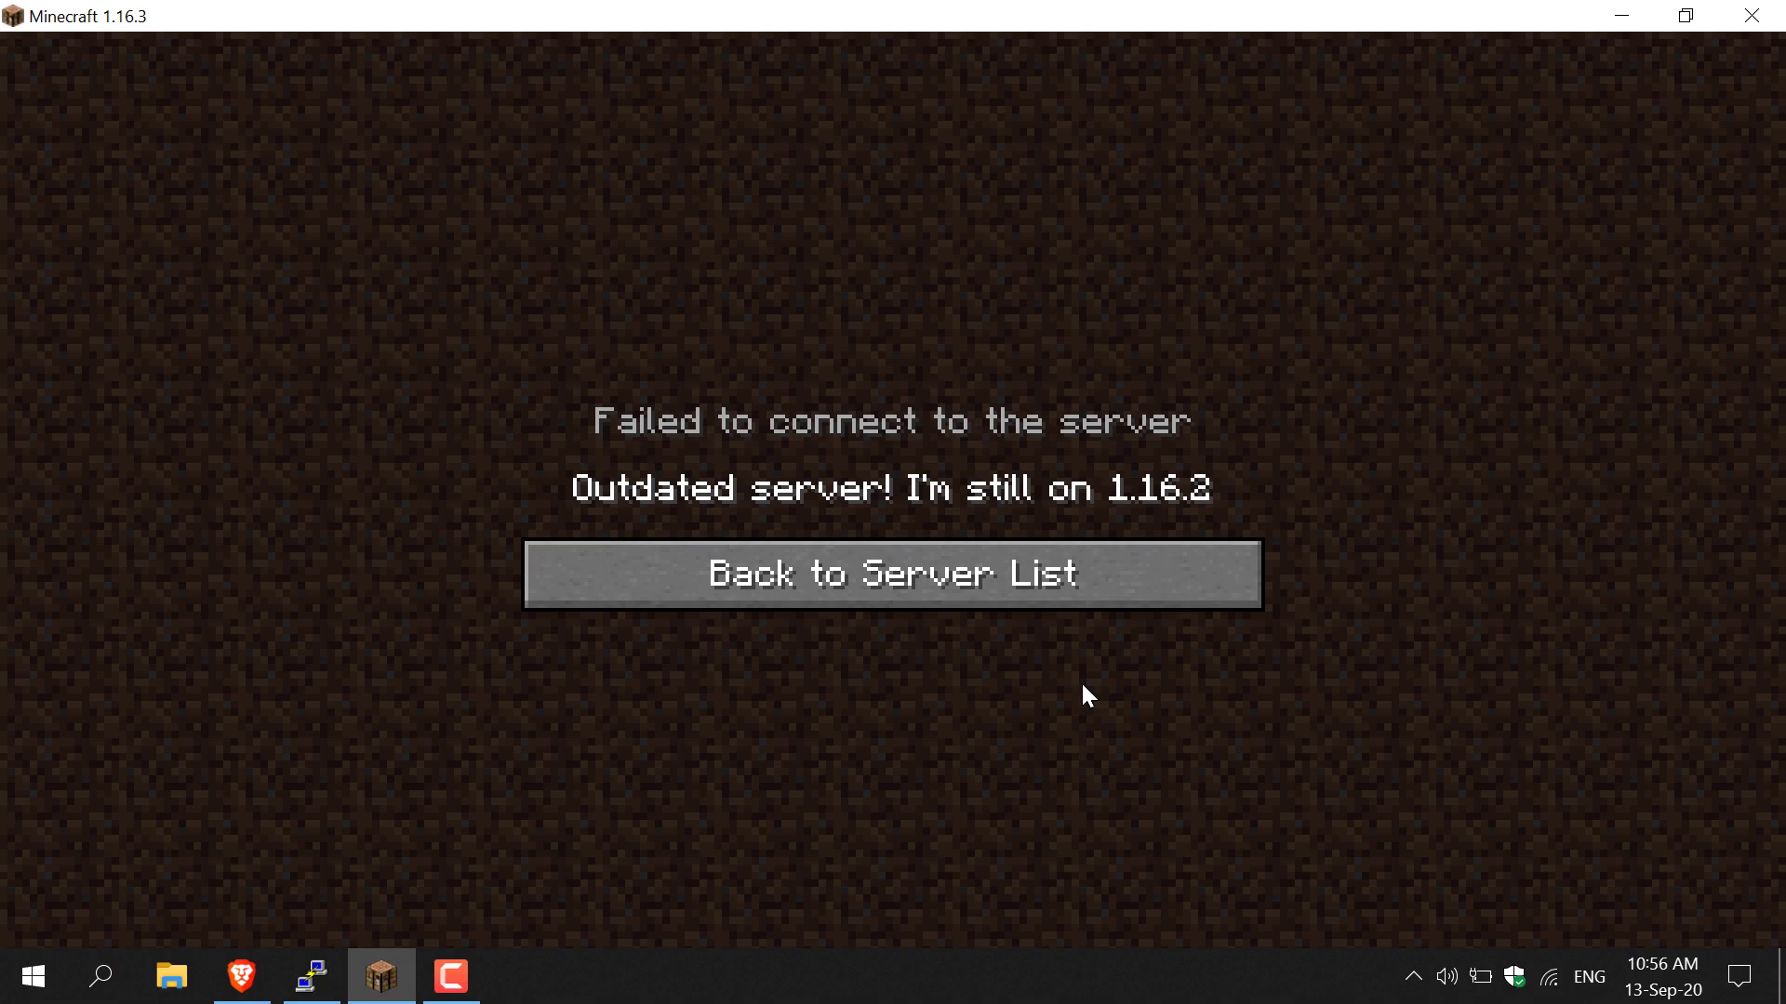
{"action": "left_click", "coordinate": [1752, 16]}
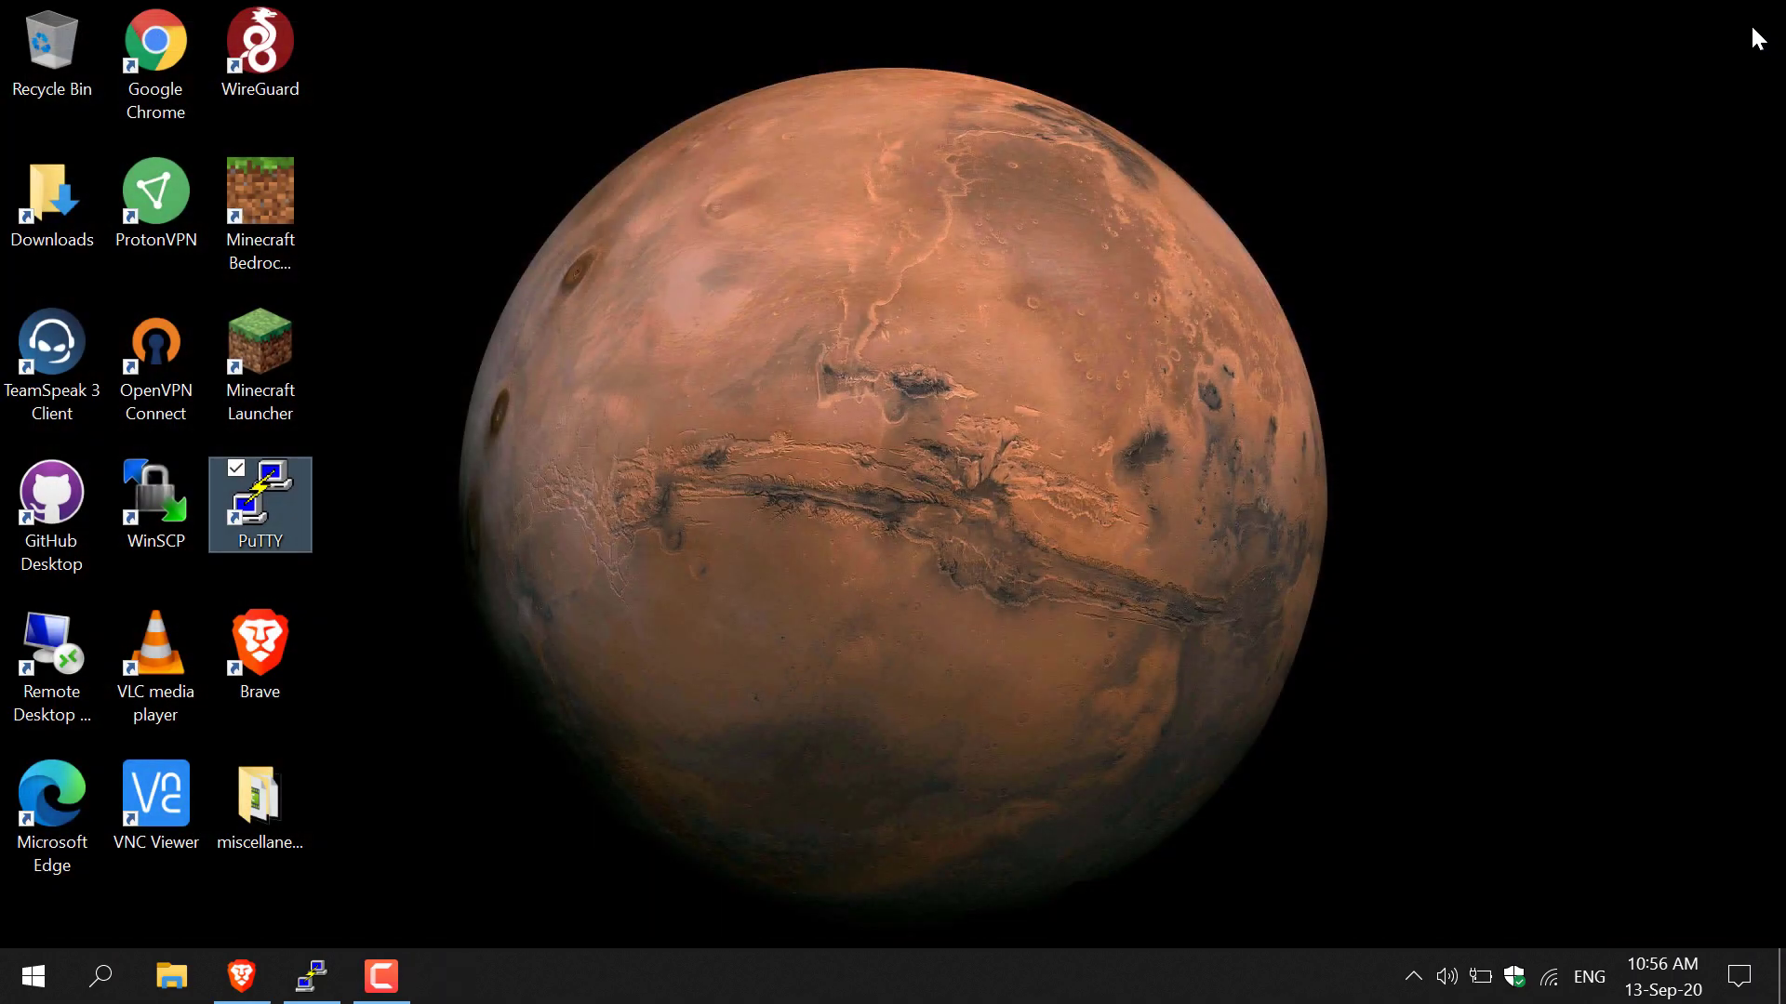
Launch Minecraft Launcher from the desktop shortcut and show the Java Edition installations list
{"action": "left_click", "coordinate": [387, 290]}
{"action": "left_click", "coordinate": [296, 381]}
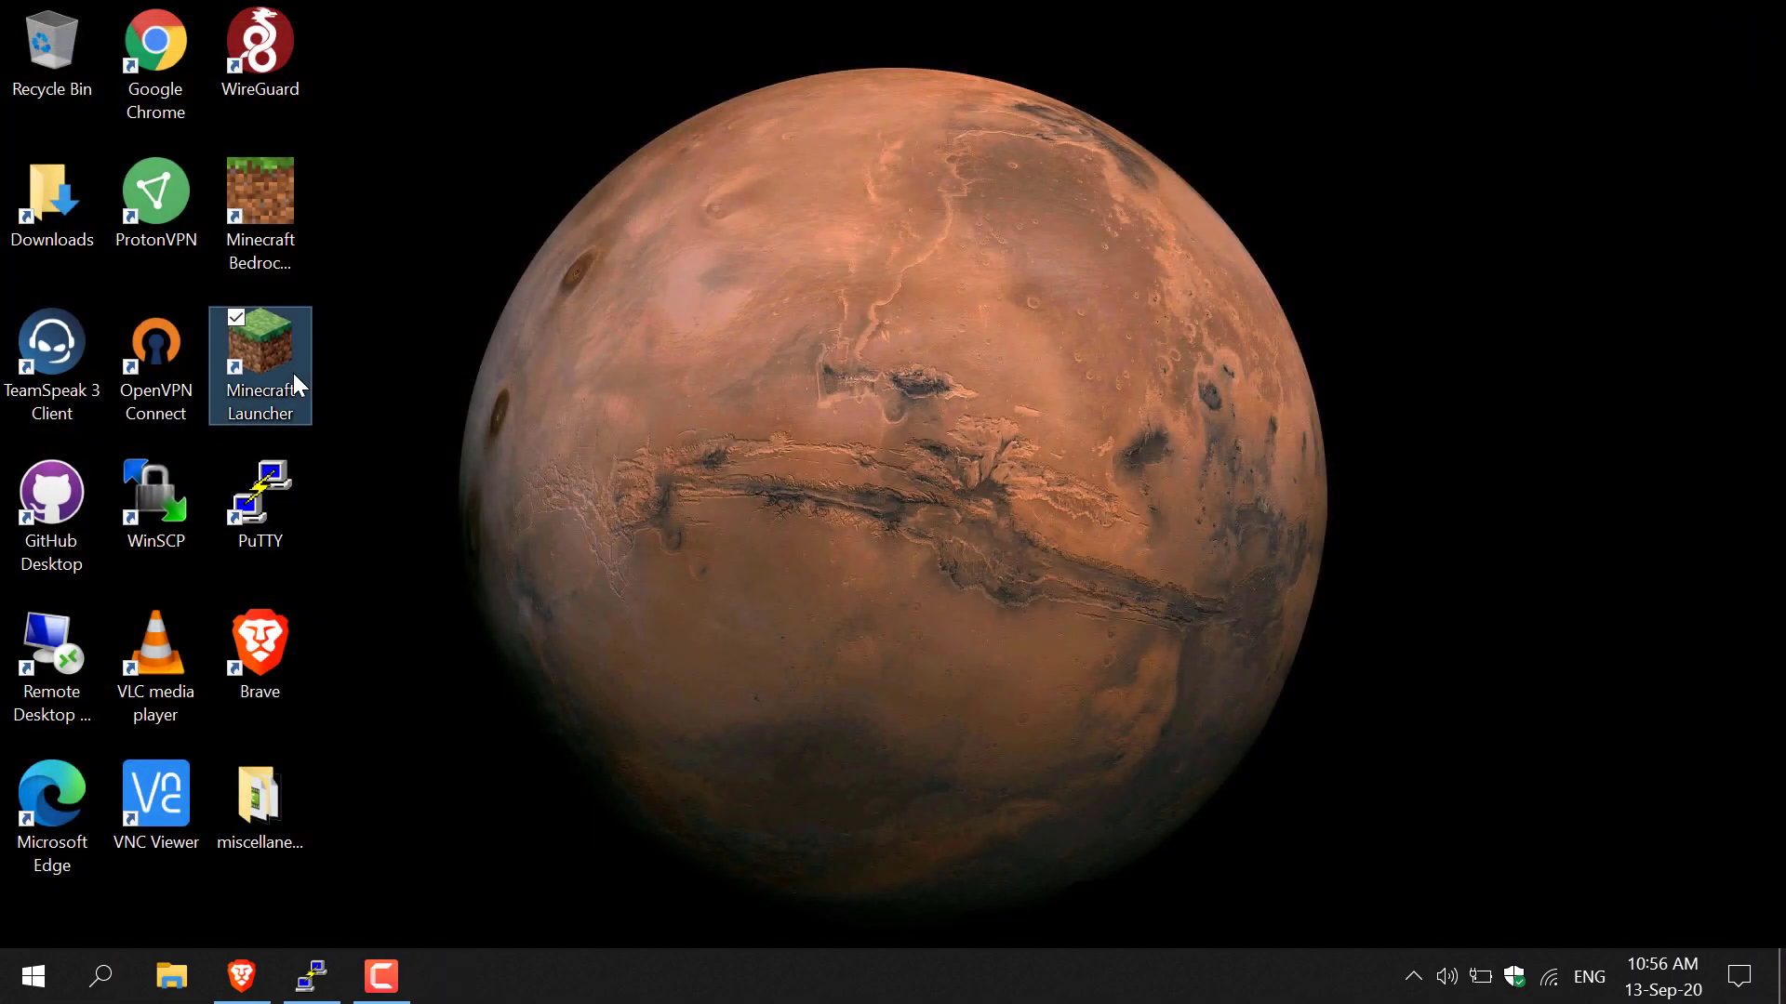
{"action": "double_click", "coordinate": [293, 372]}
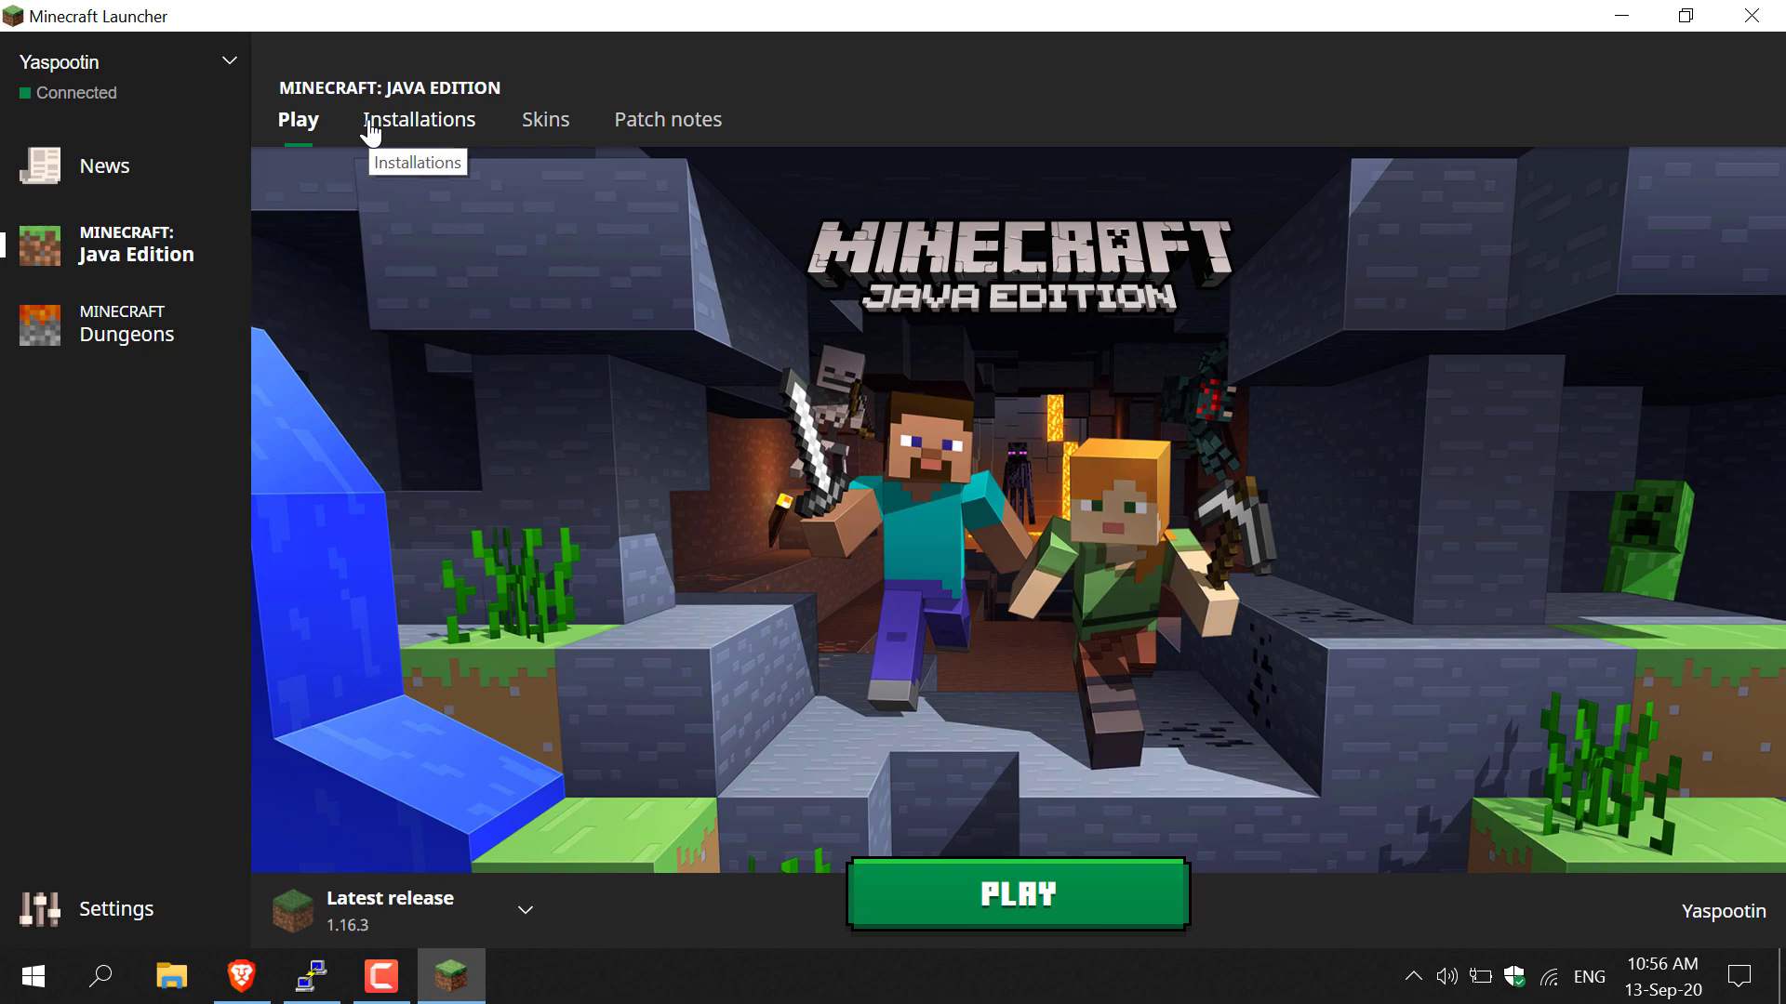
{"action": "left_click", "coordinate": [428, 142]}
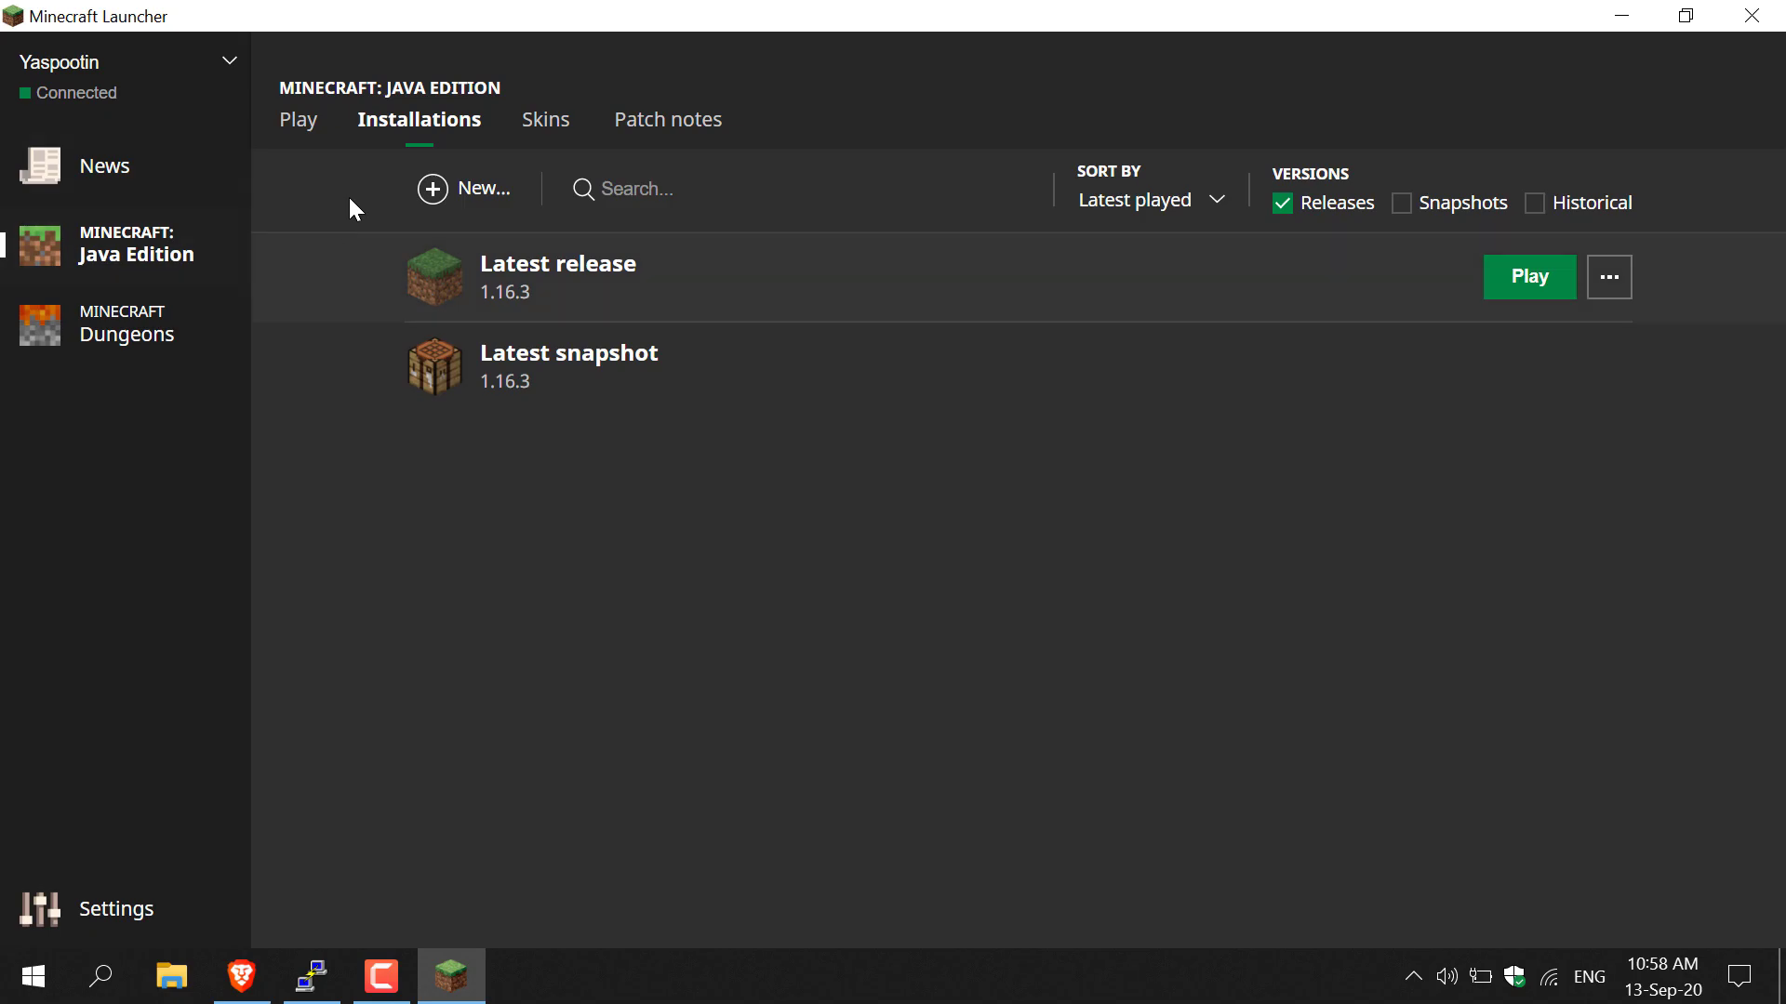
Create a '1.16.2' installation with pumpkin icon, release 1.16.2 and 1920x1080 resolution
{"action": "left_click", "coordinate": [452, 191]}
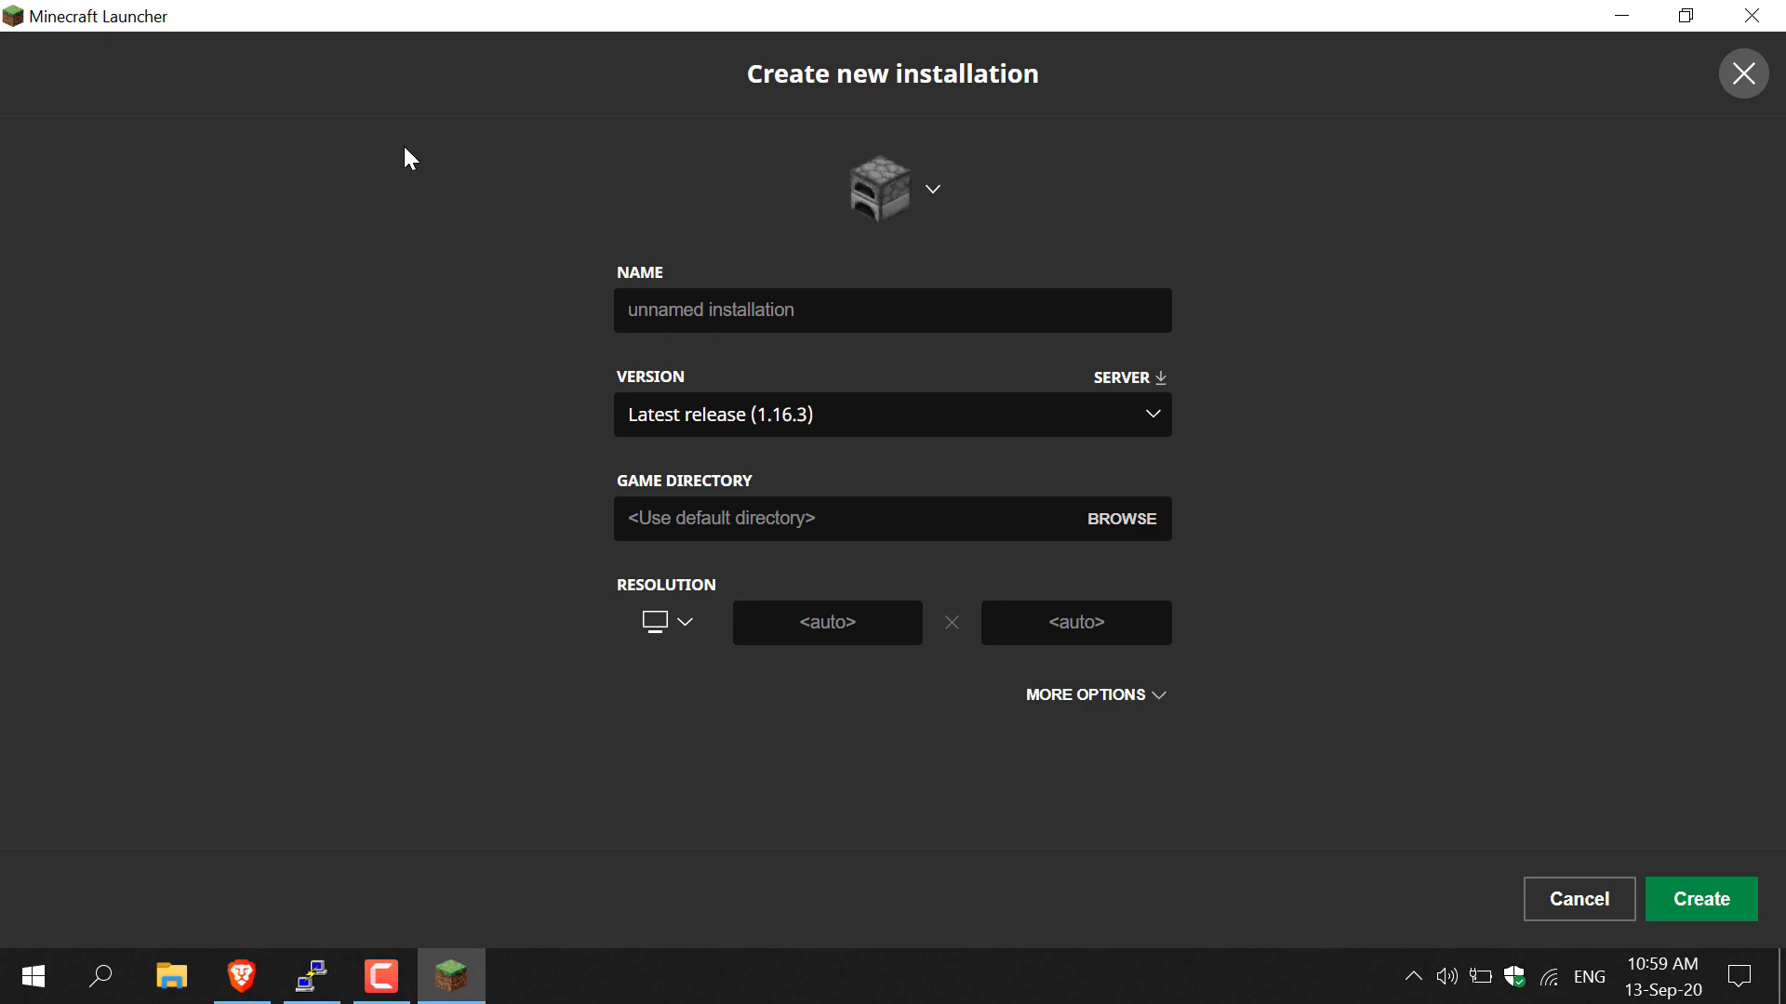
{"action": "left_click", "coordinate": [934, 199]}
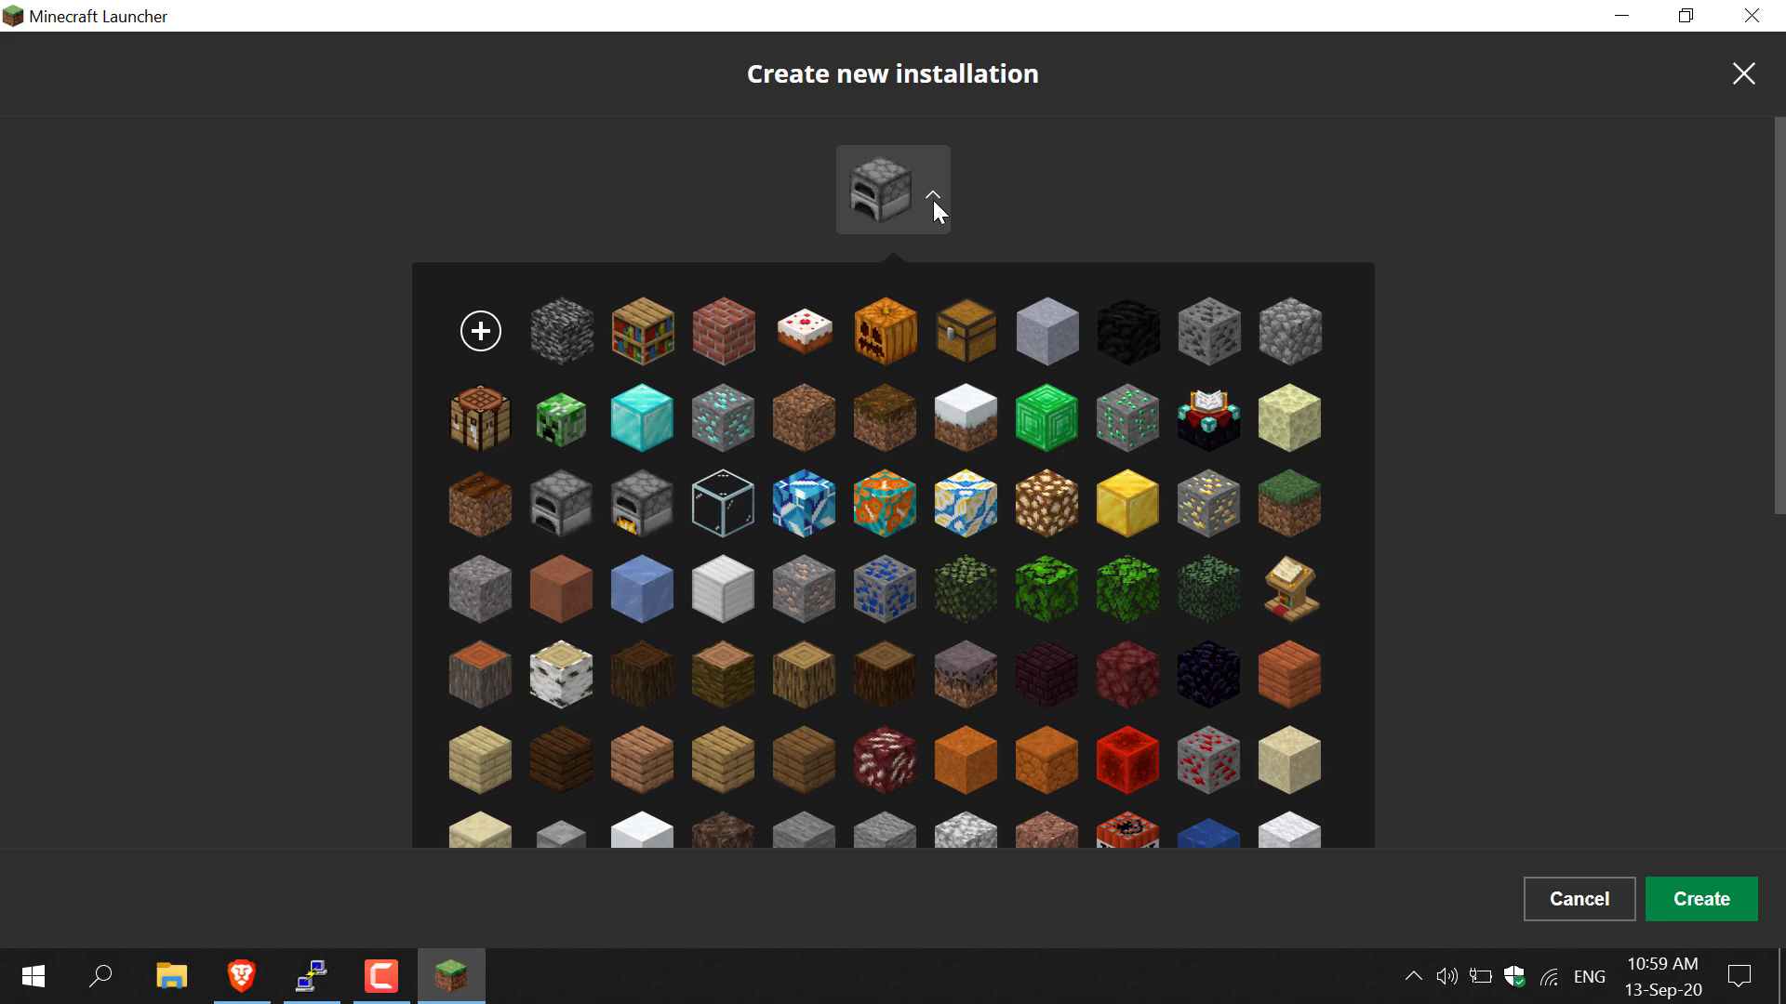
{"action": "left_click", "coordinate": [895, 343]}
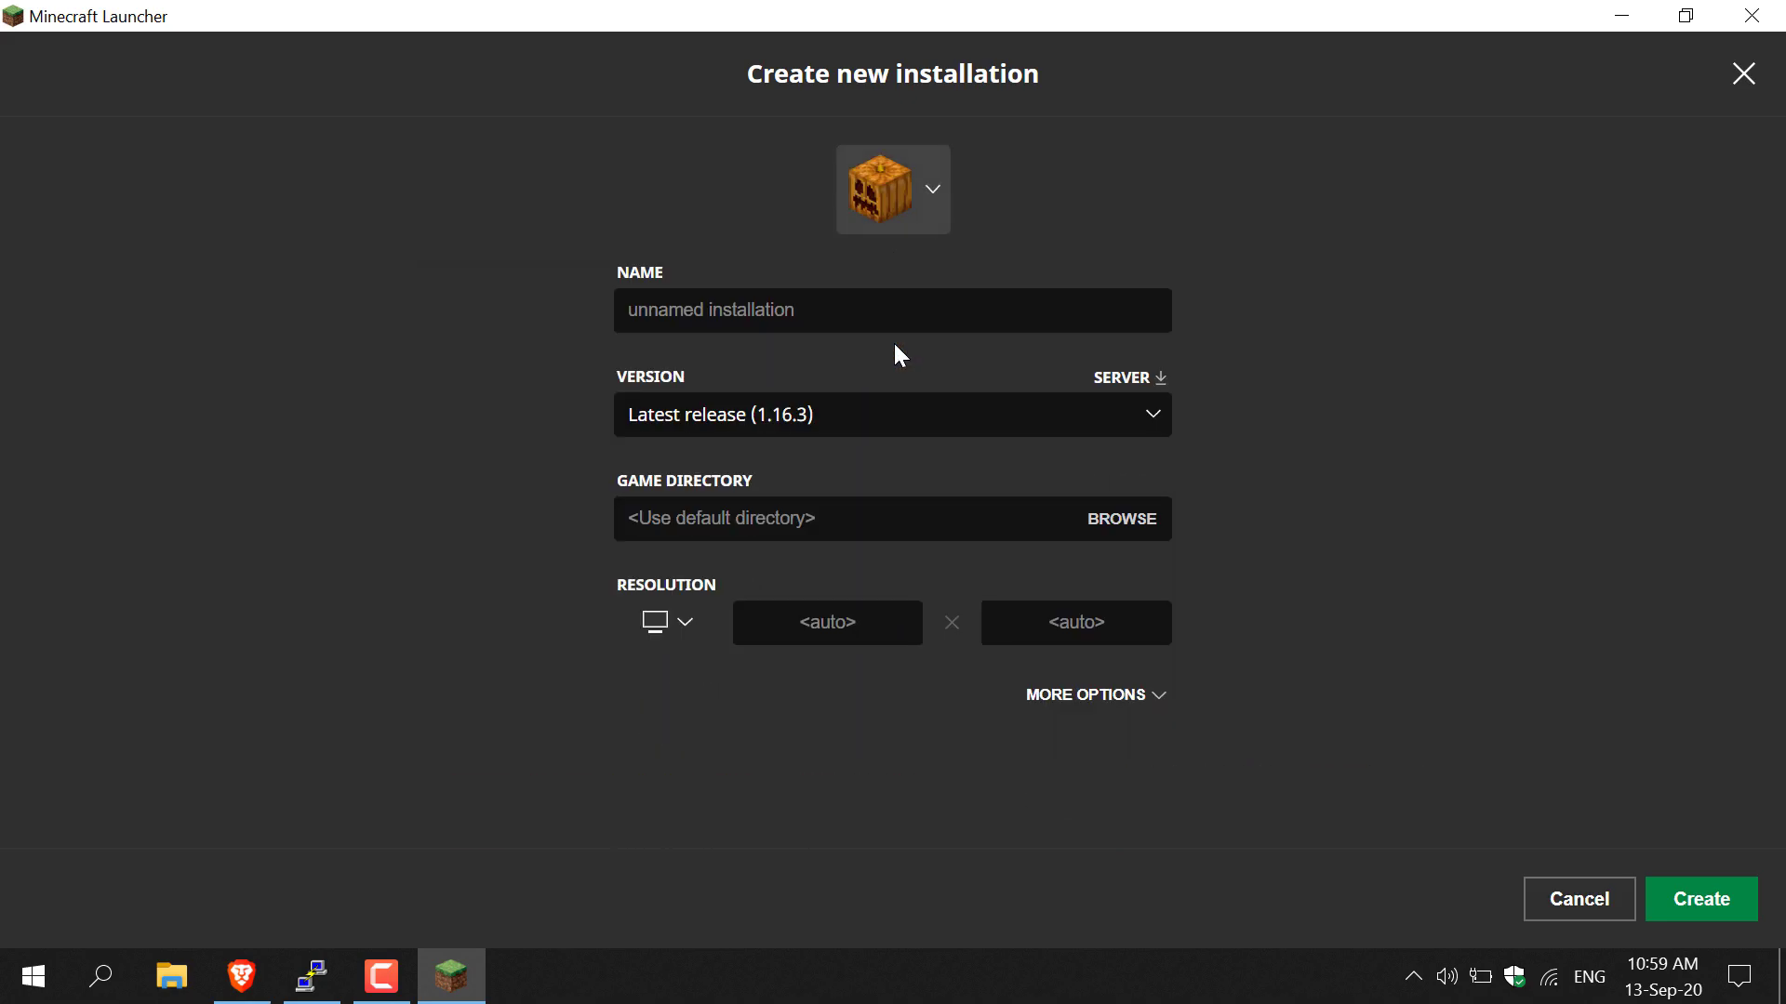
{"action": "left_click", "coordinate": [863, 310]}
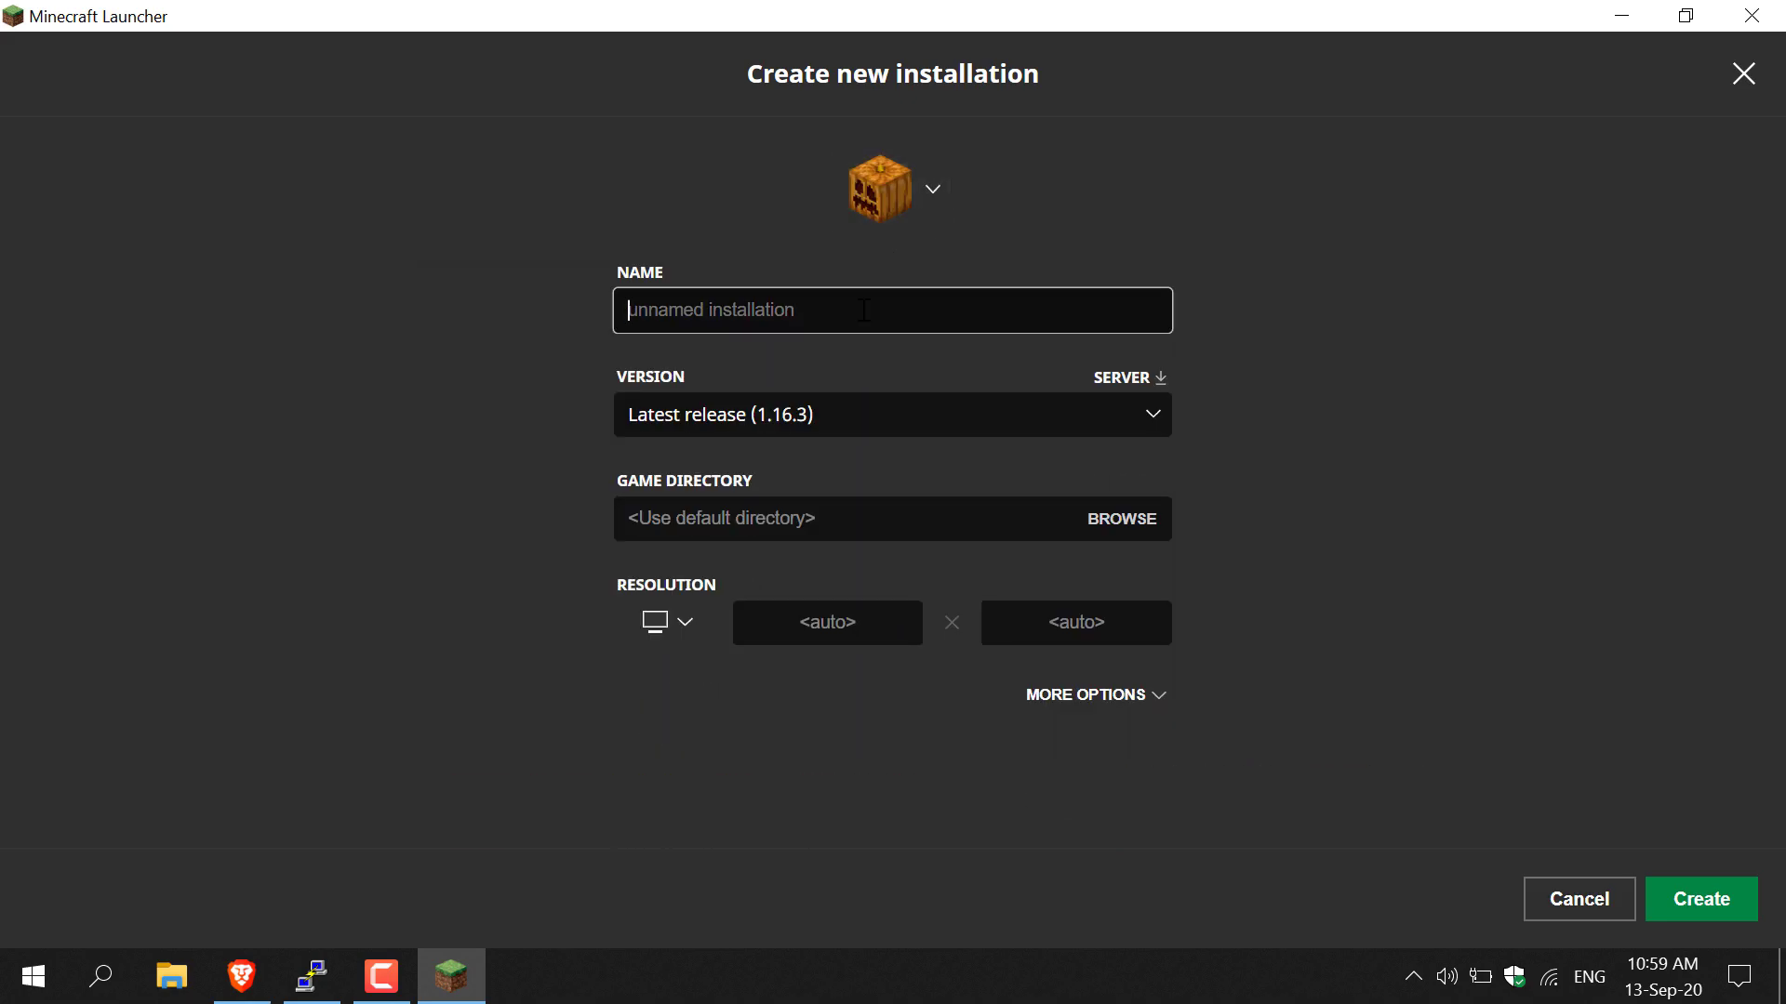
{"action": "type", "text": "1.16.2"}
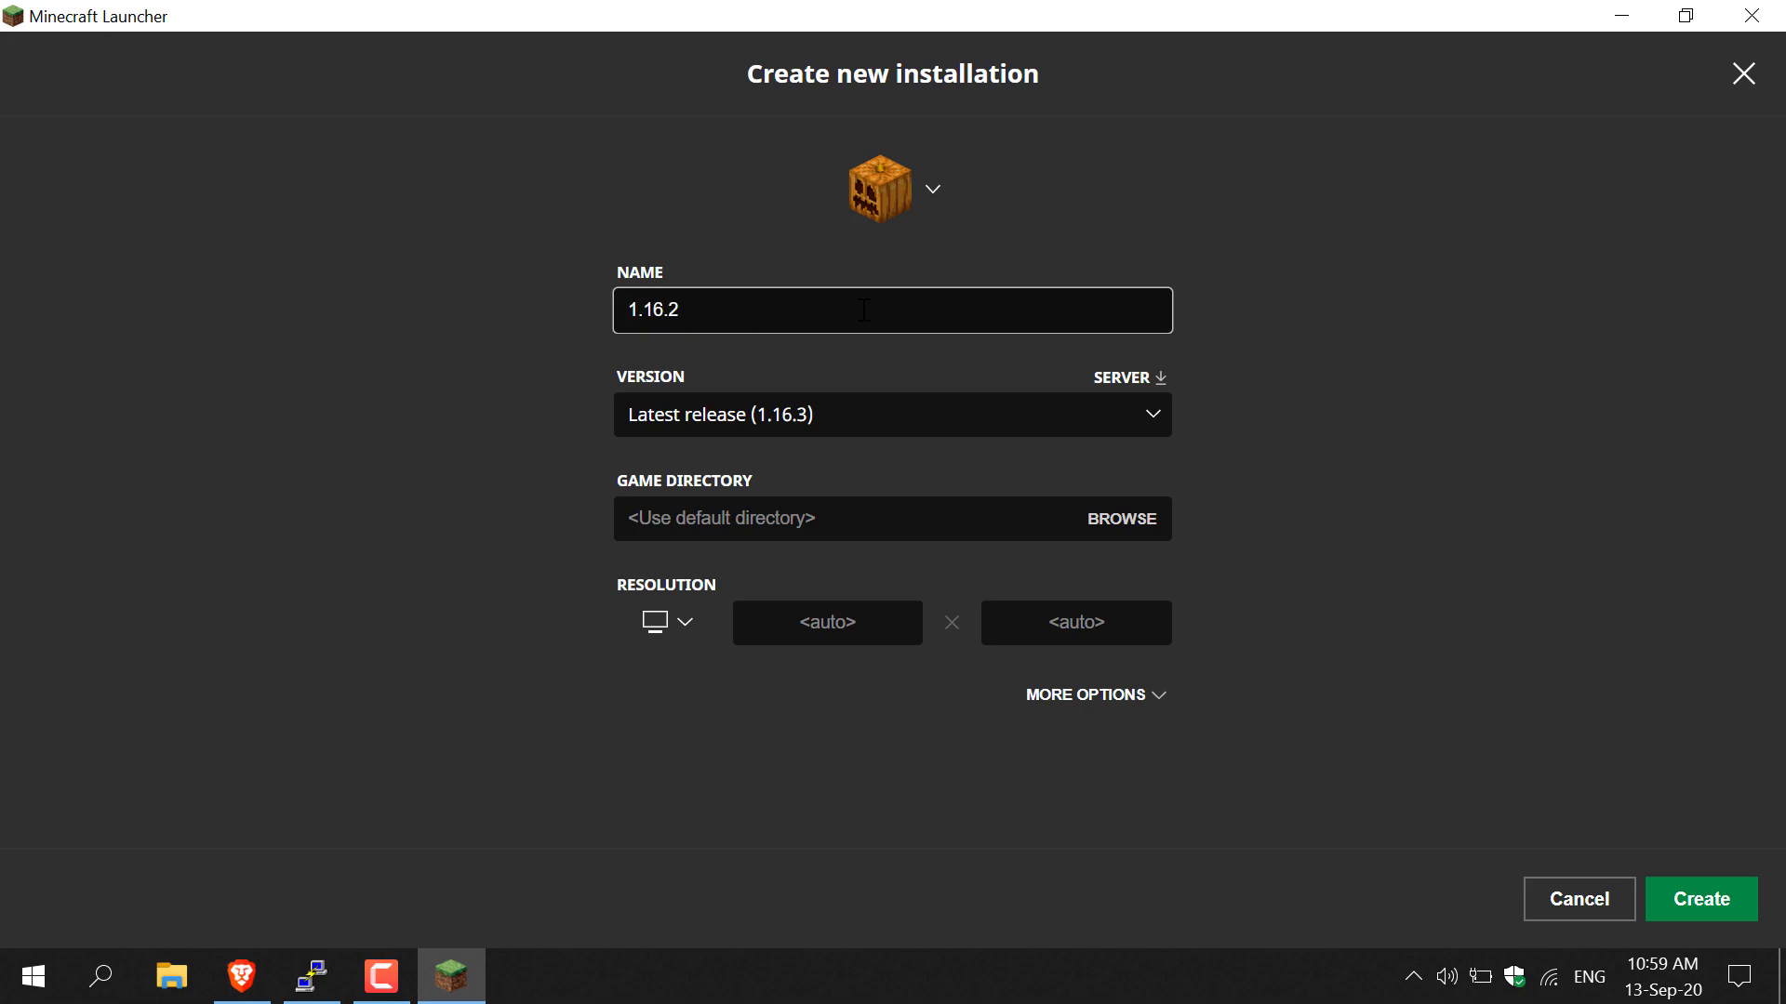
{"action": "left_click", "coordinate": [1147, 421]}
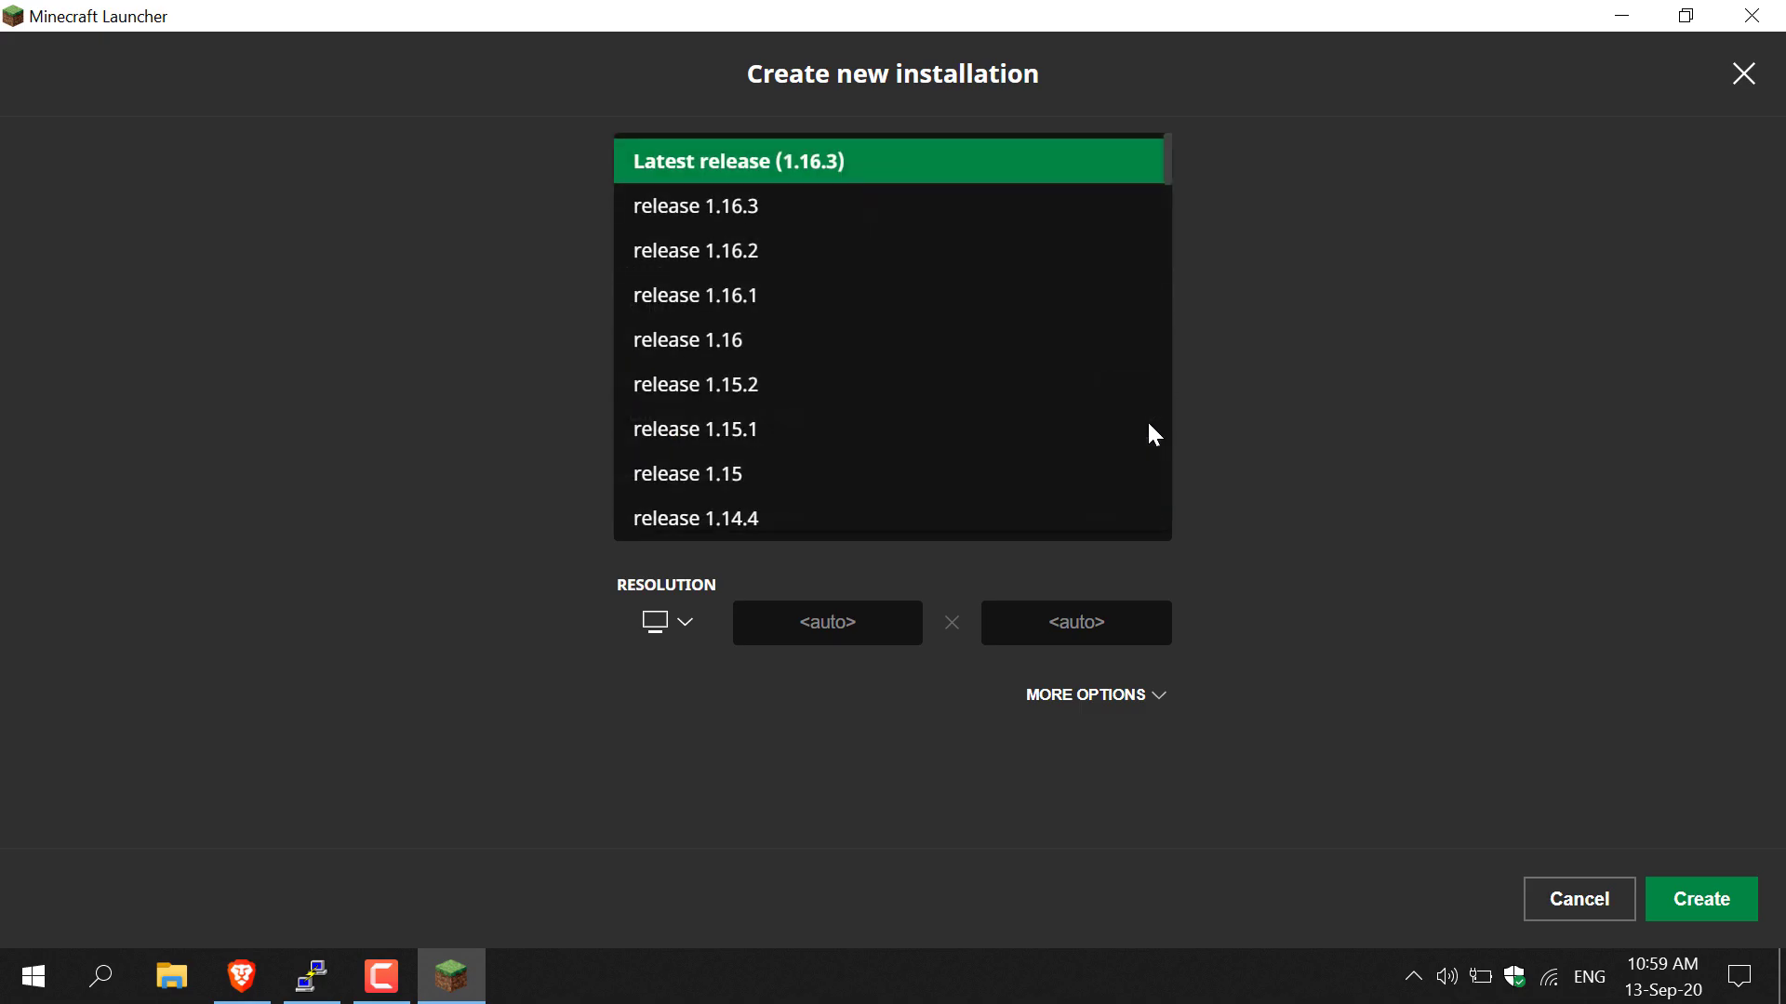
{"action": "left_click", "coordinate": [926, 267]}
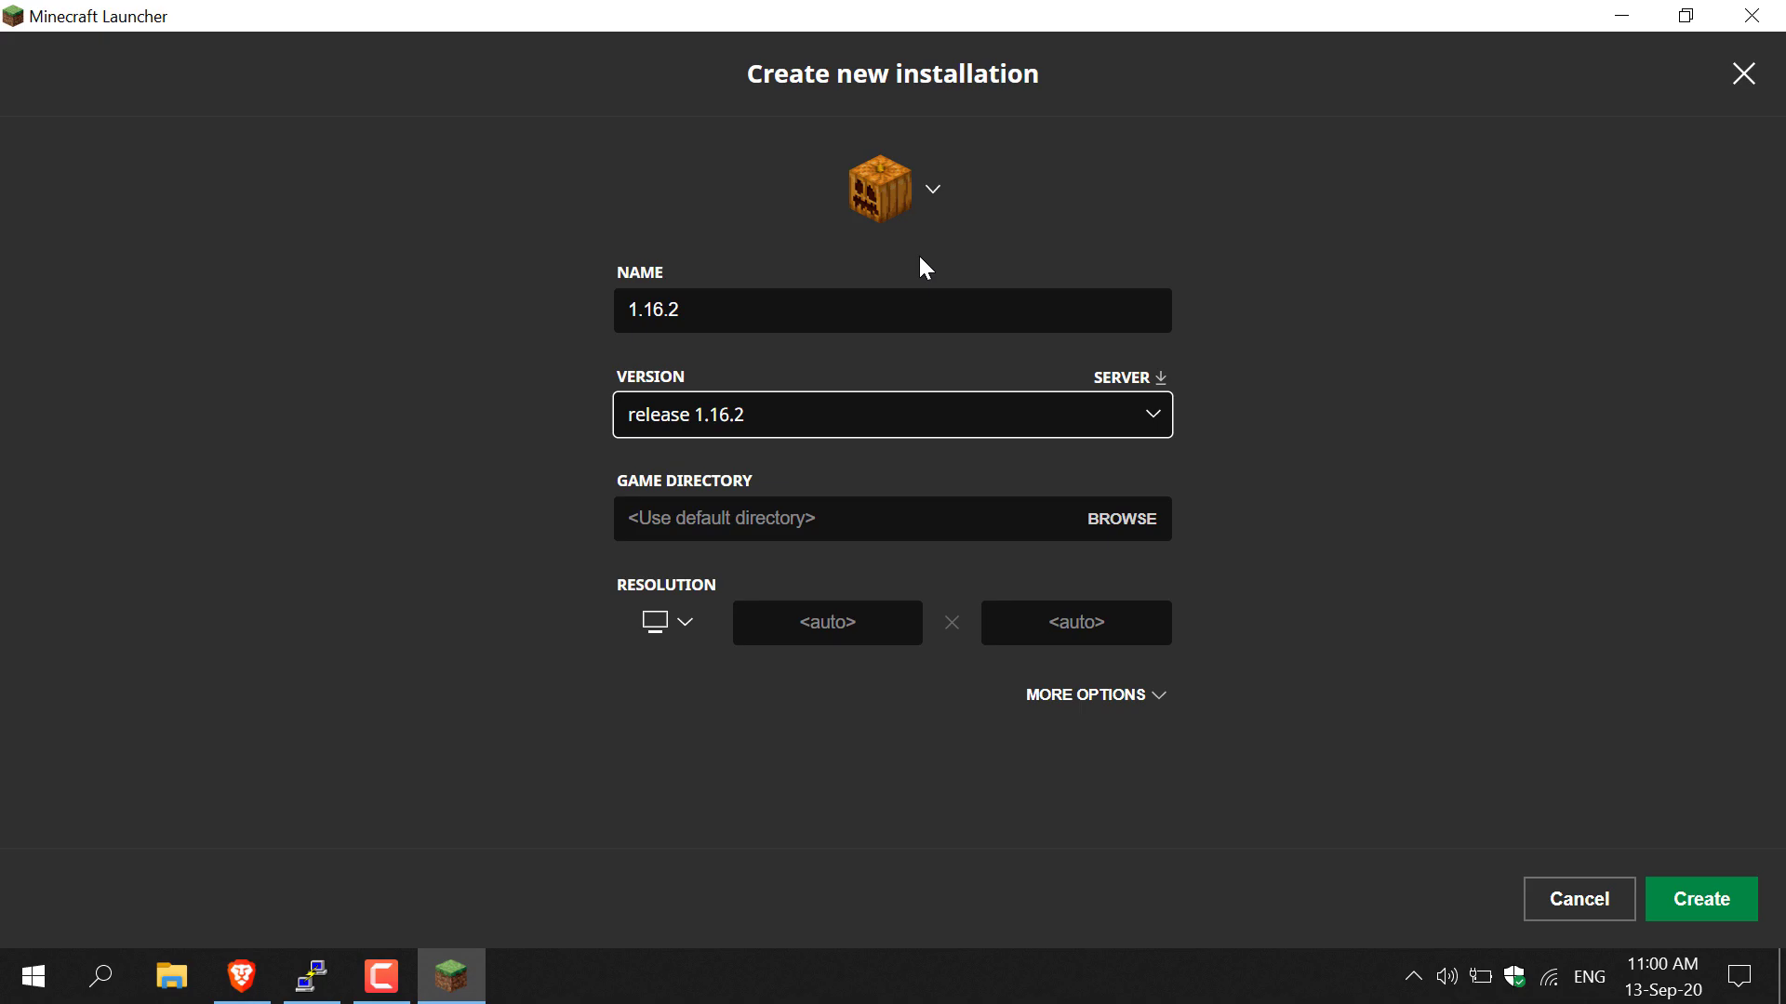
{"action": "left_click", "coordinate": [699, 617]}
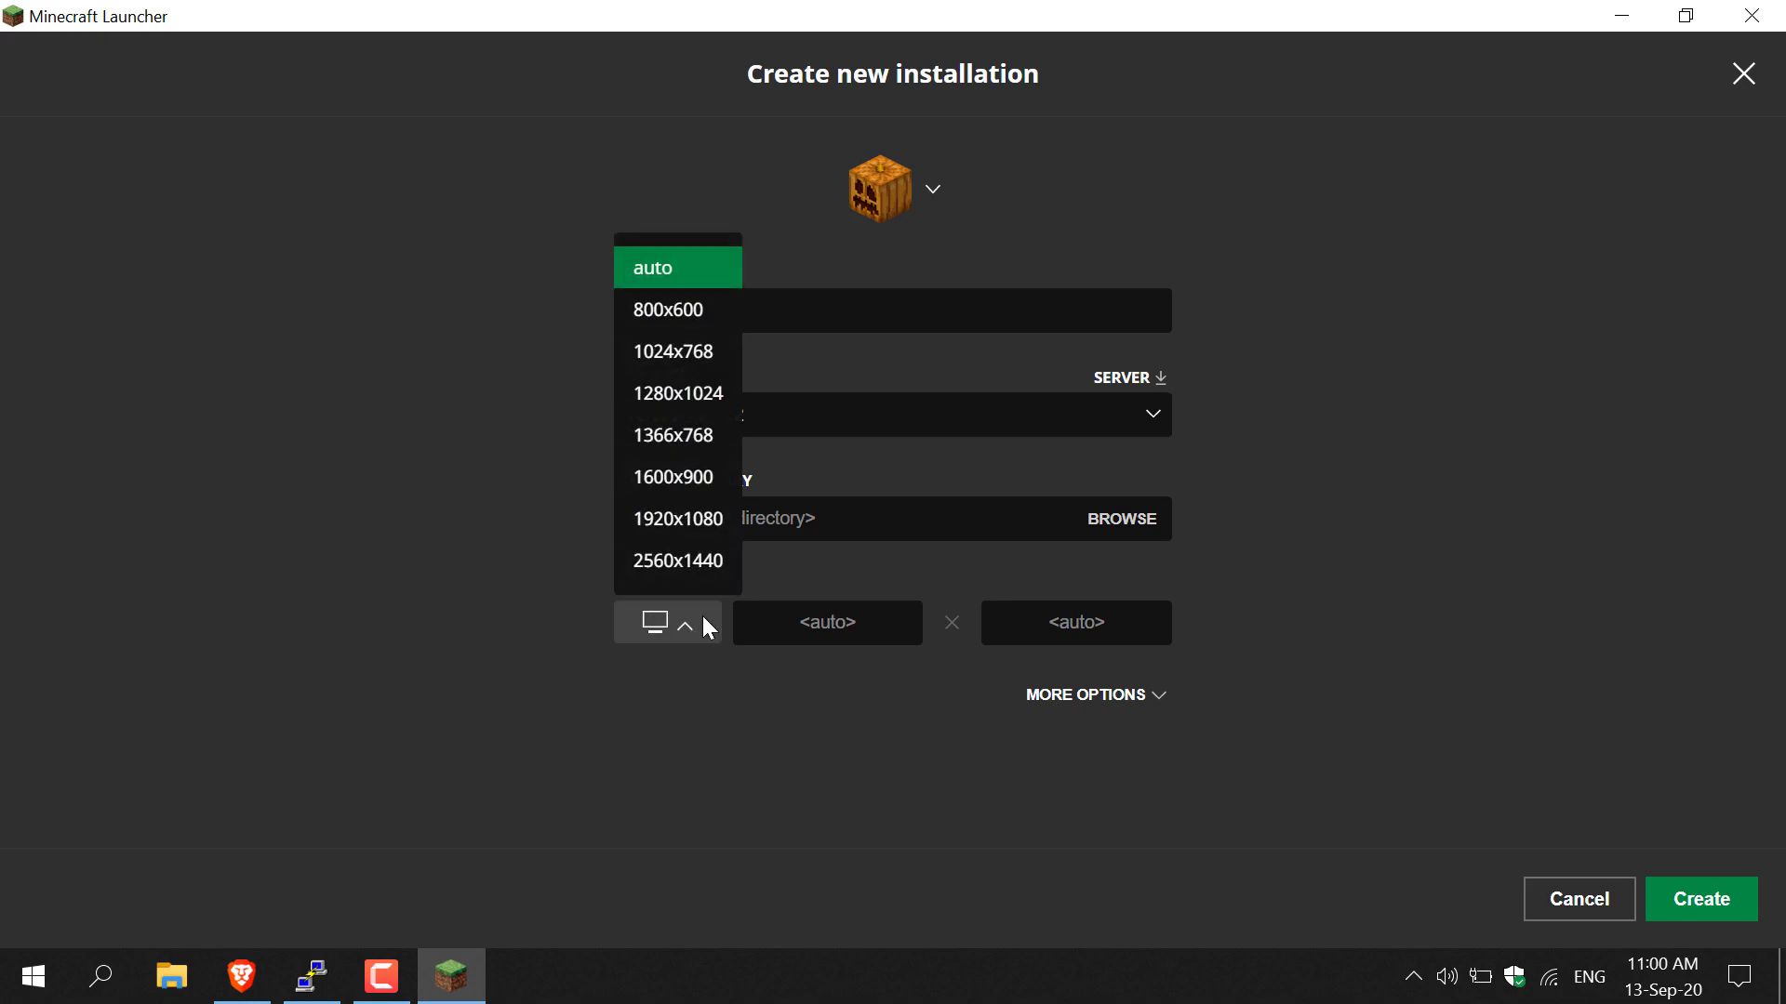
{"action": "left_click", "coordinate": [693, 538]}
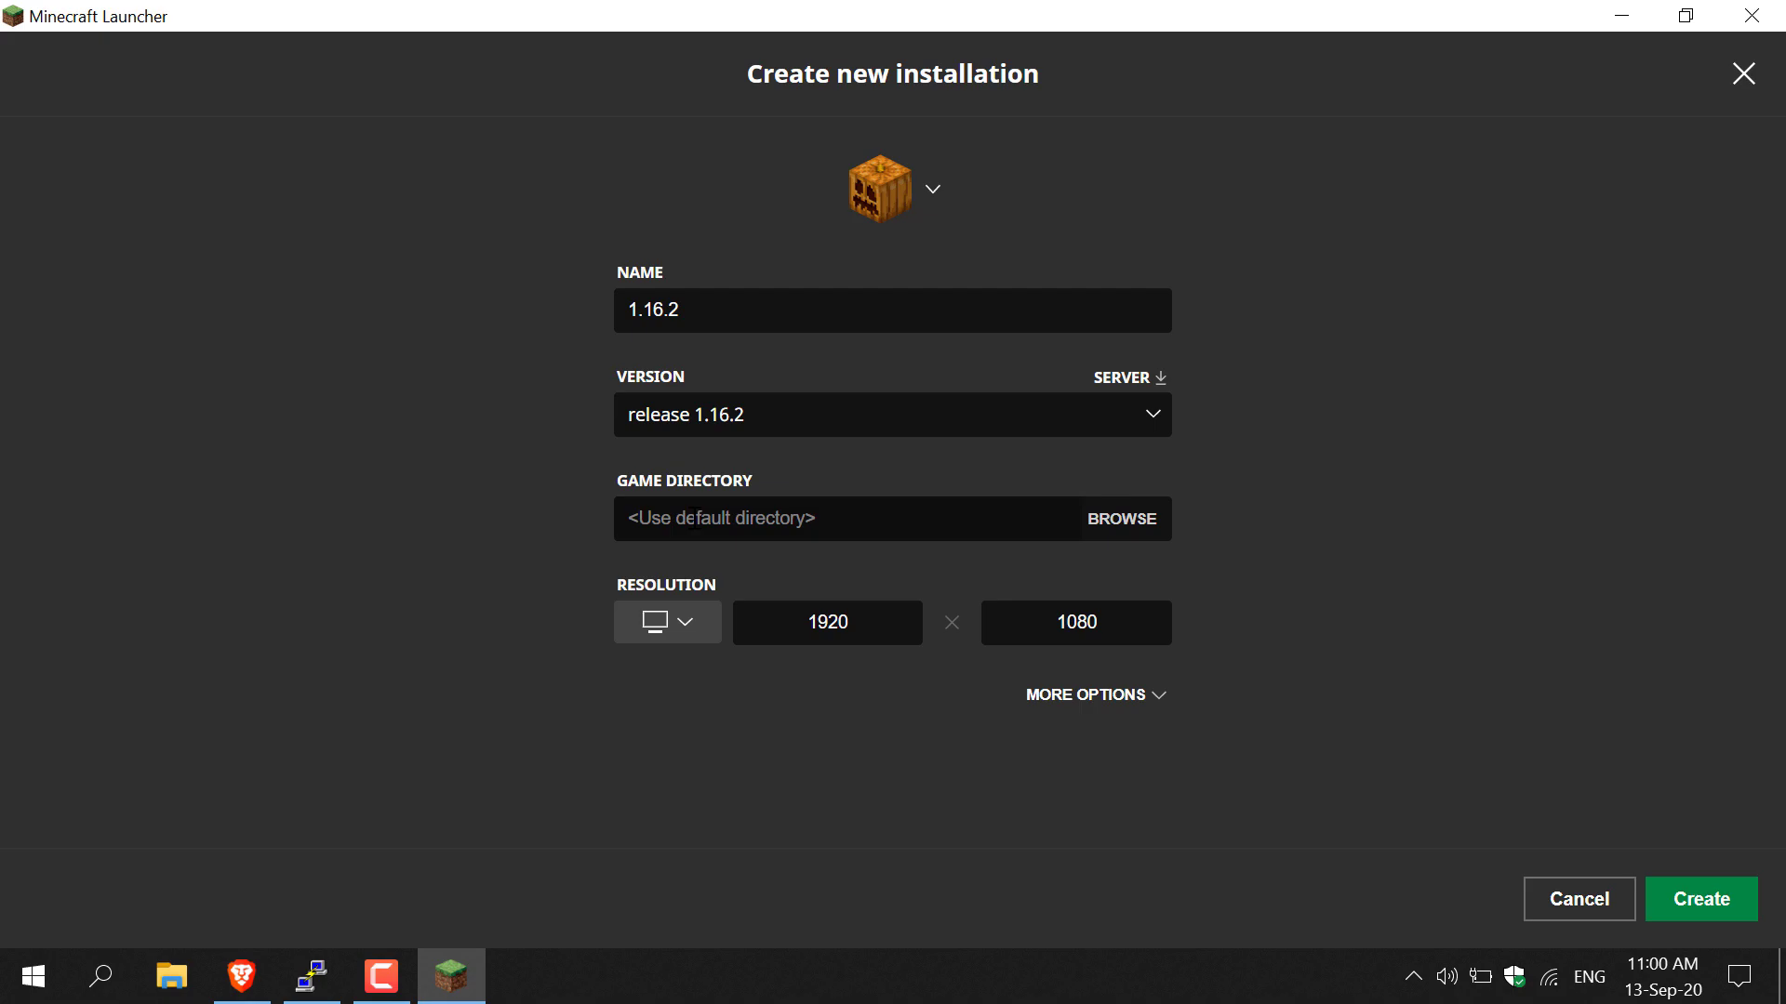
{"action": "left_click", "coordinate": [1716, 907]}
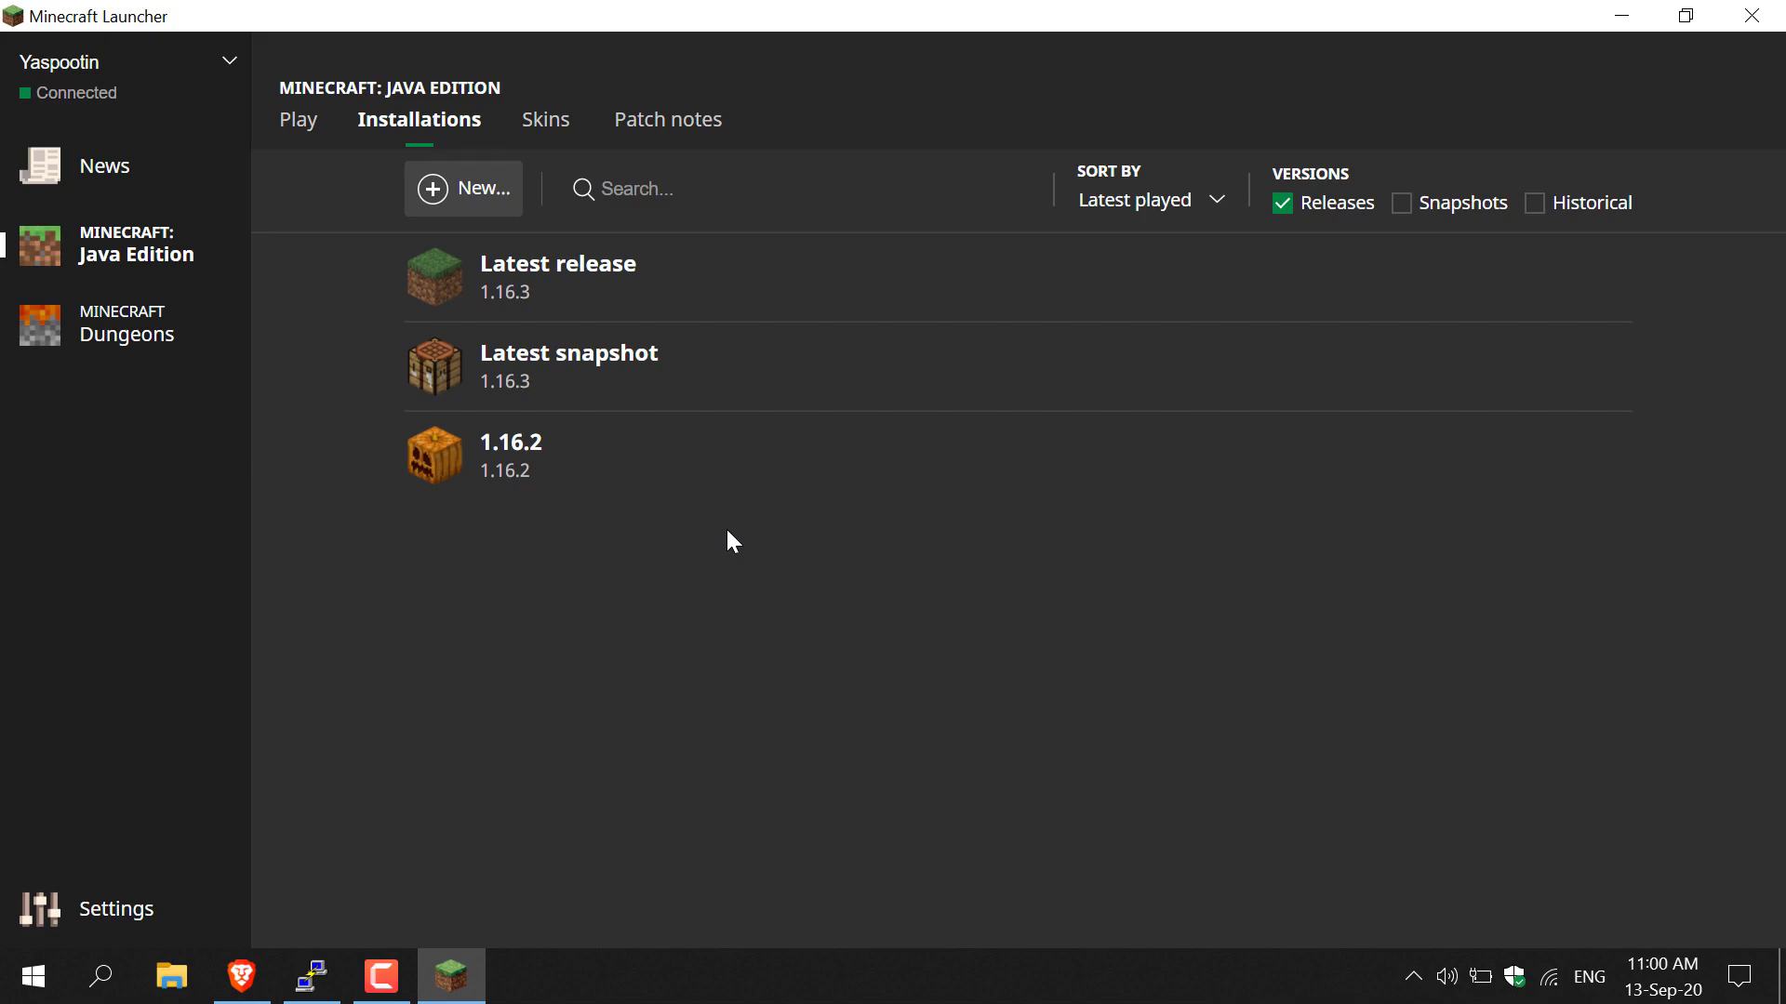
{"action": "mouse_move", "coordinate": [610, 472]}
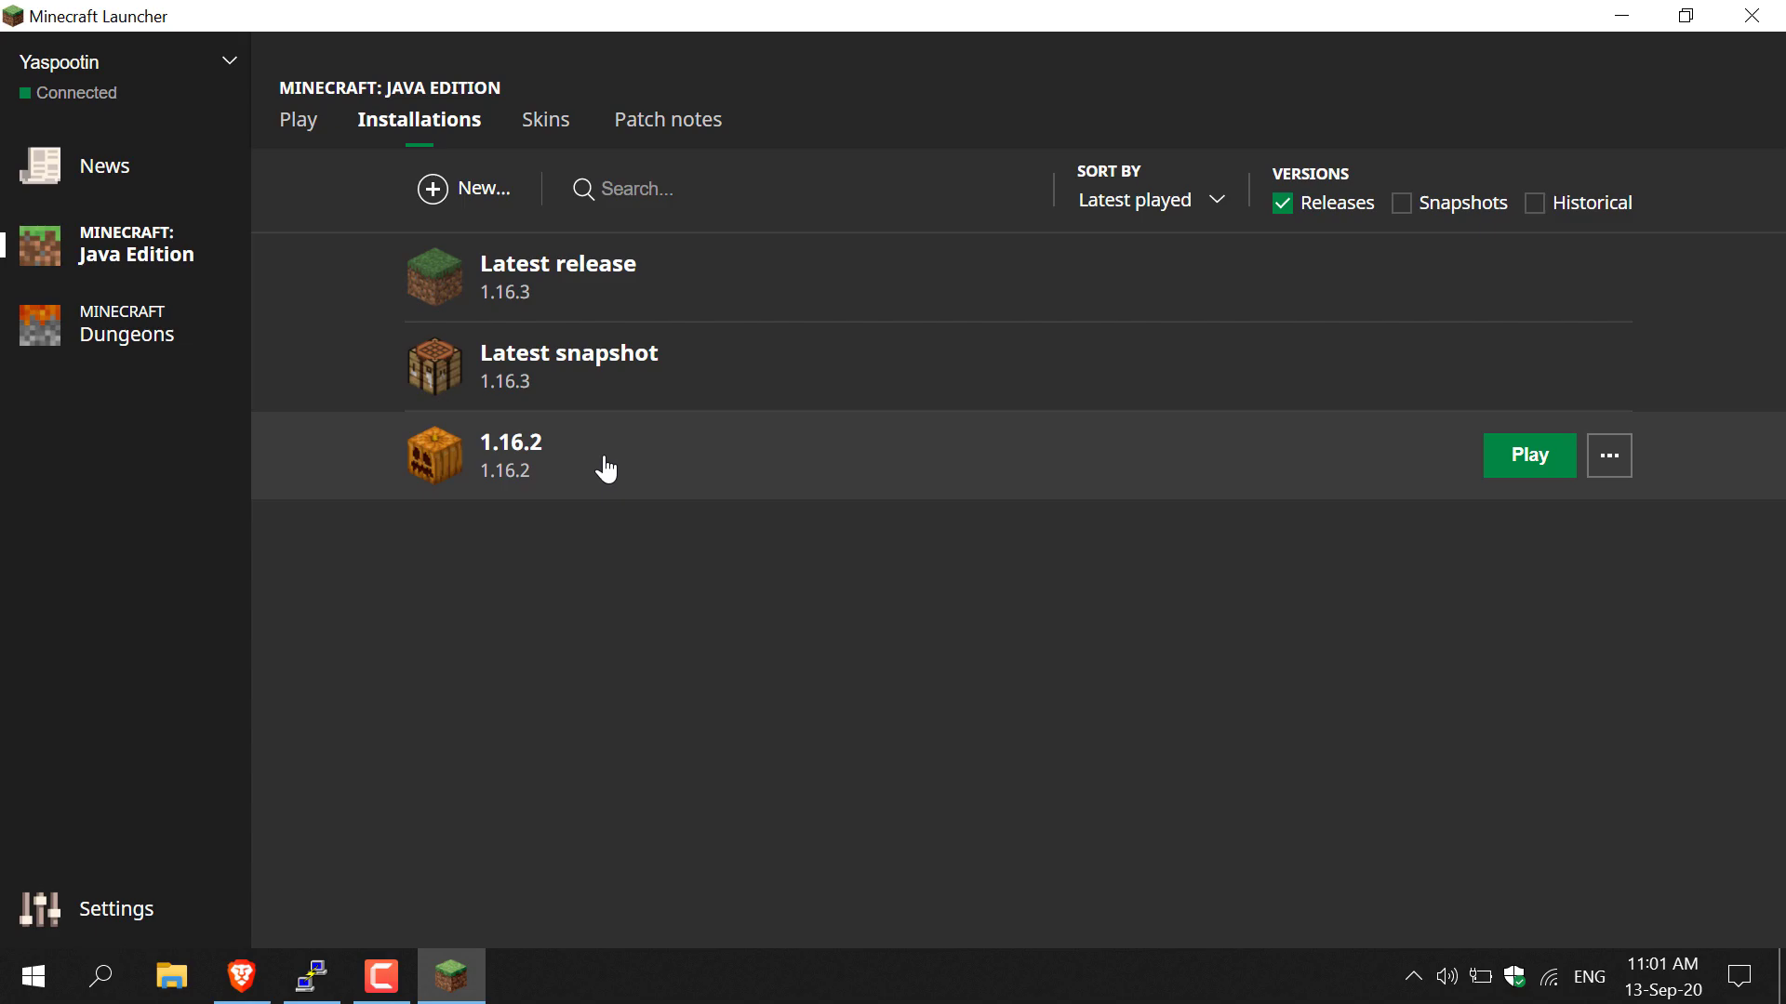
Launch the 1.16.2 installation and join Minecraft Server from the multiplayer list
{"action": "left_click", "coordinate": [1525, 461]}
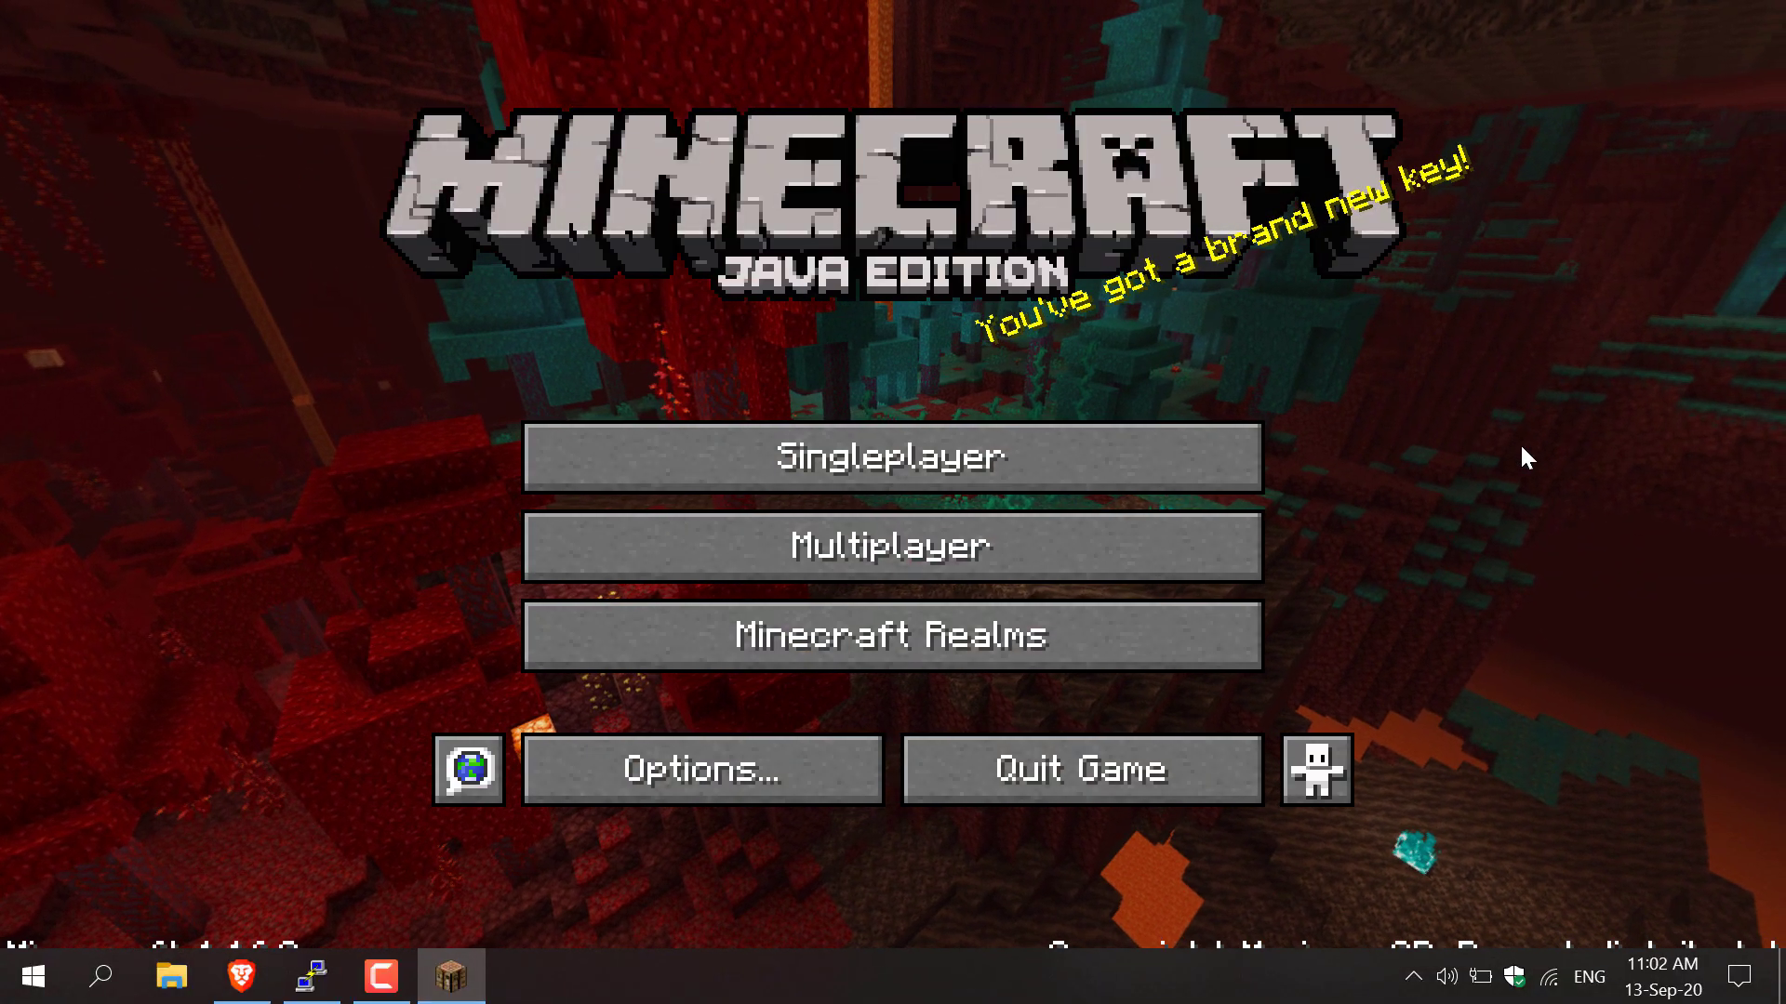
{"action": "left_click", "coordinate": [1104, 574]}
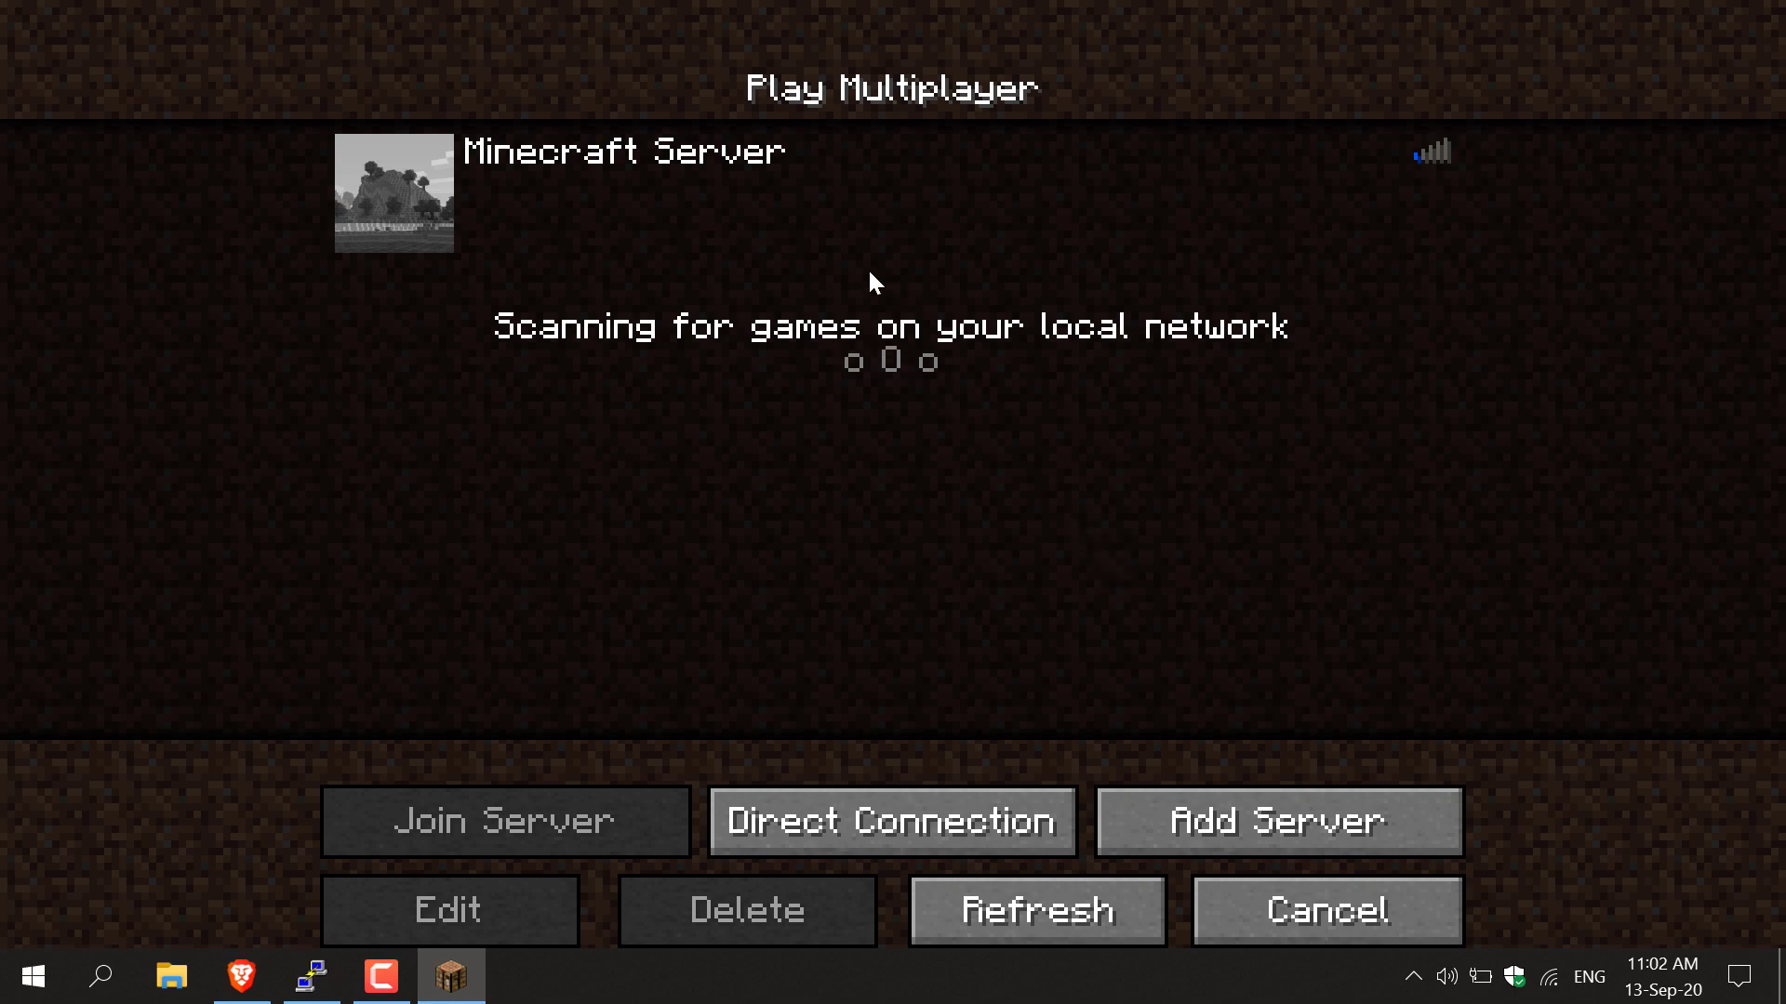
{"action": "left_click", "coordinate": [856, 203]}
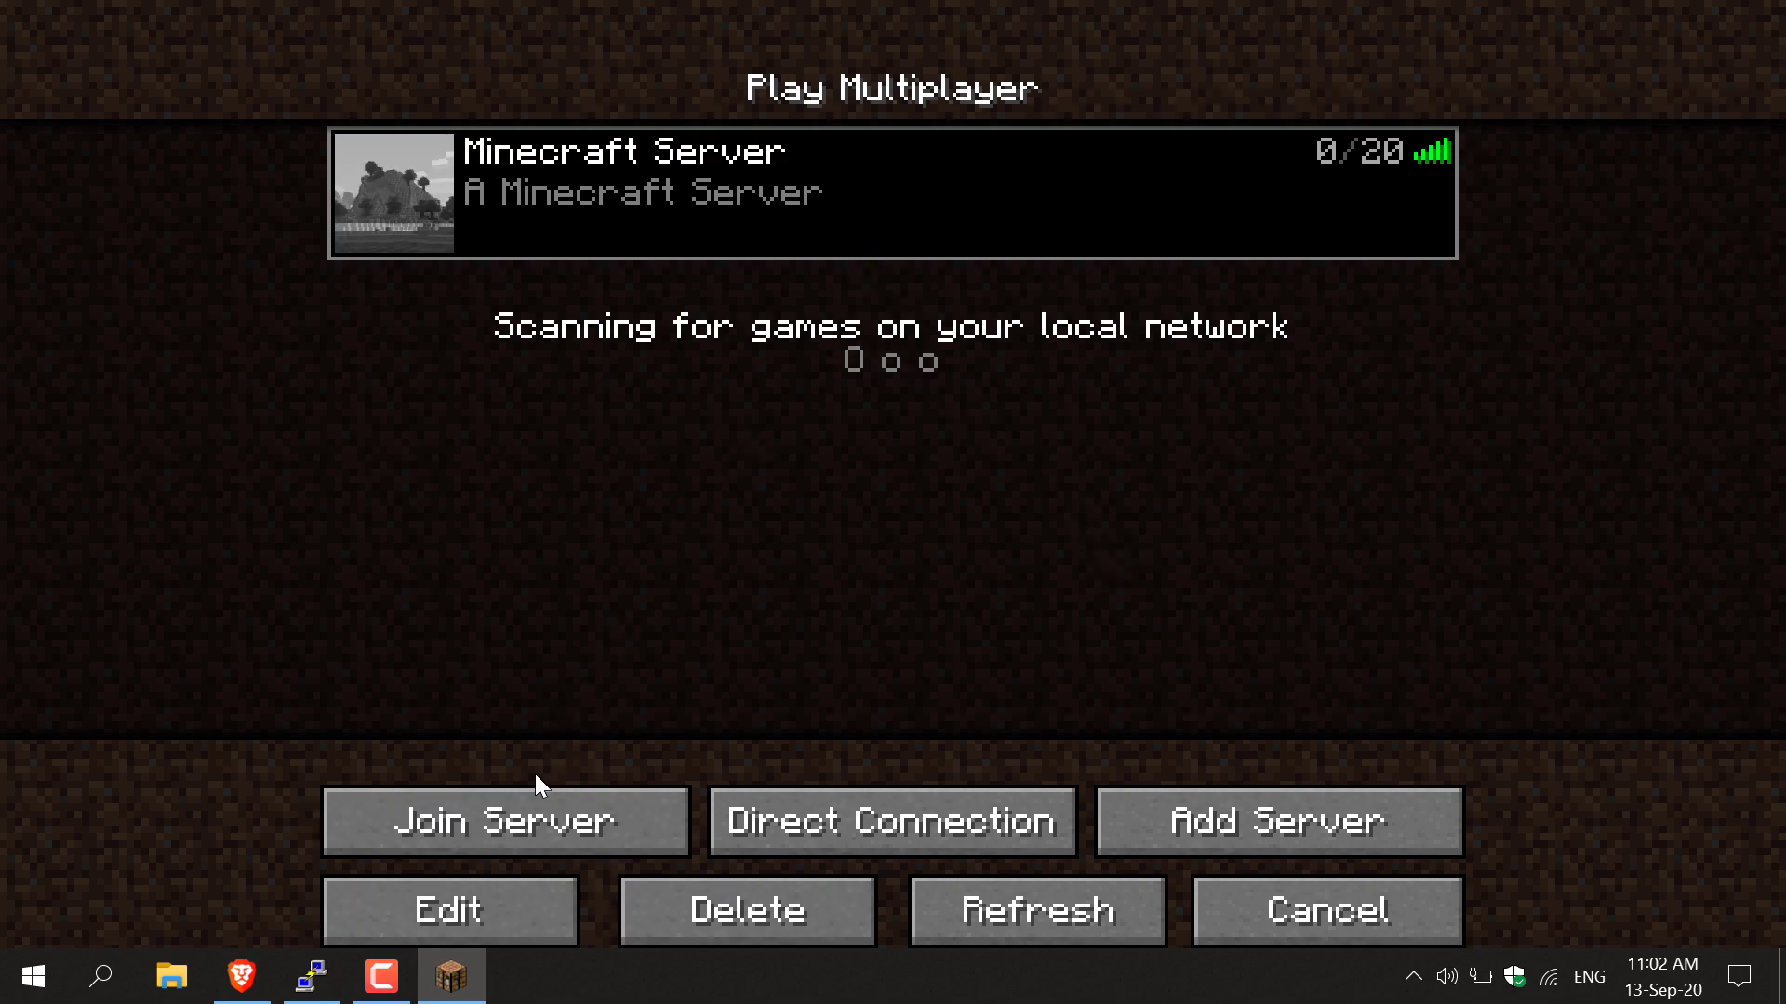
{"action": "left_click", "coordinate": [543, 810]}
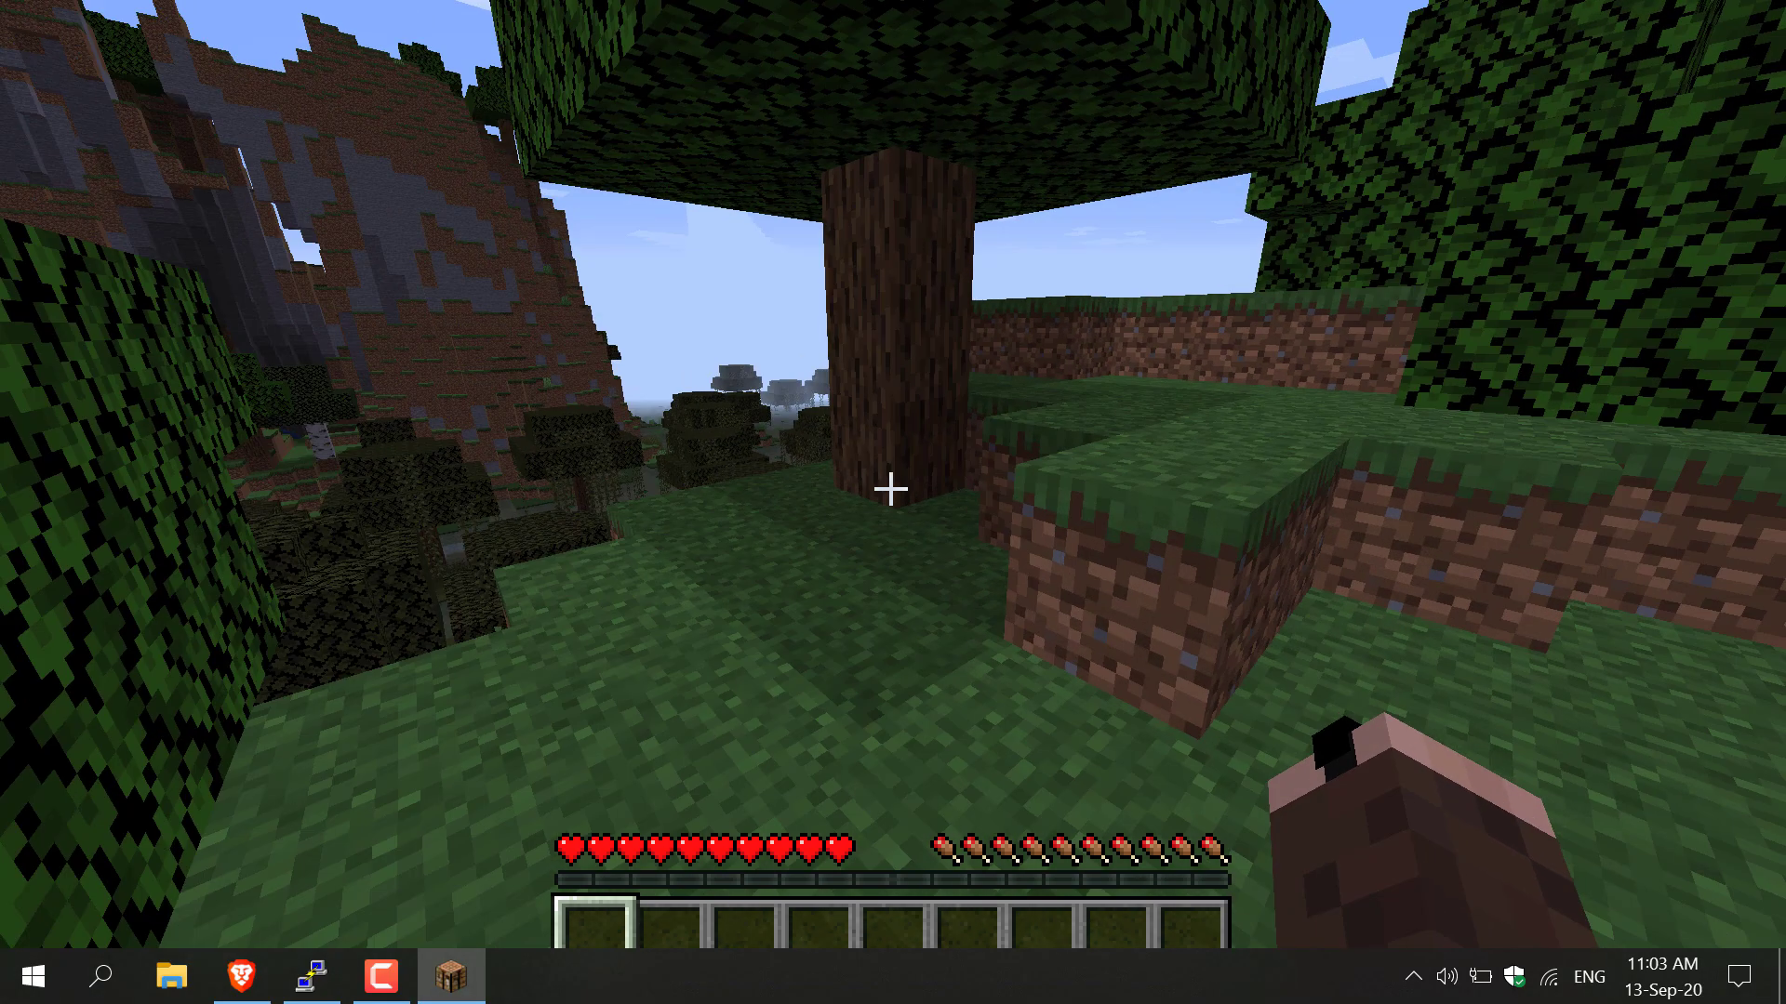
Disconnect from the server and return to the title screen
{"action": "key", "text": "Escape"}
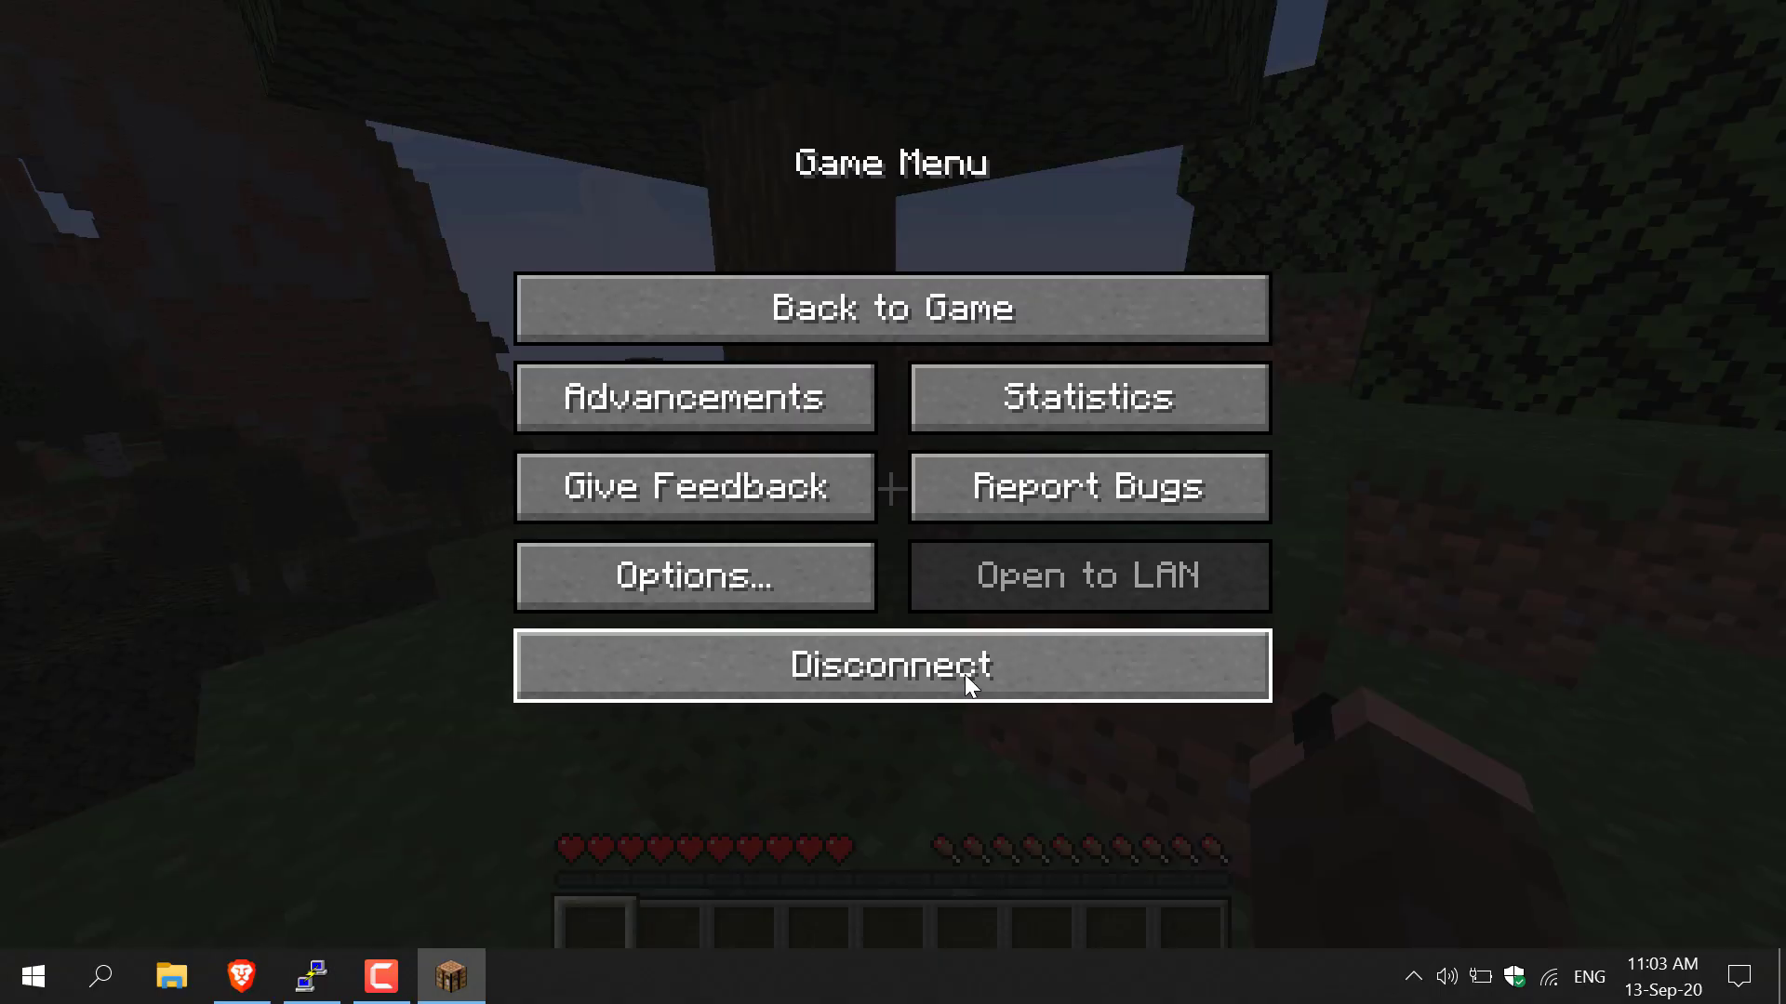
{"action": "left_click", "coordinate": [964, 674]}
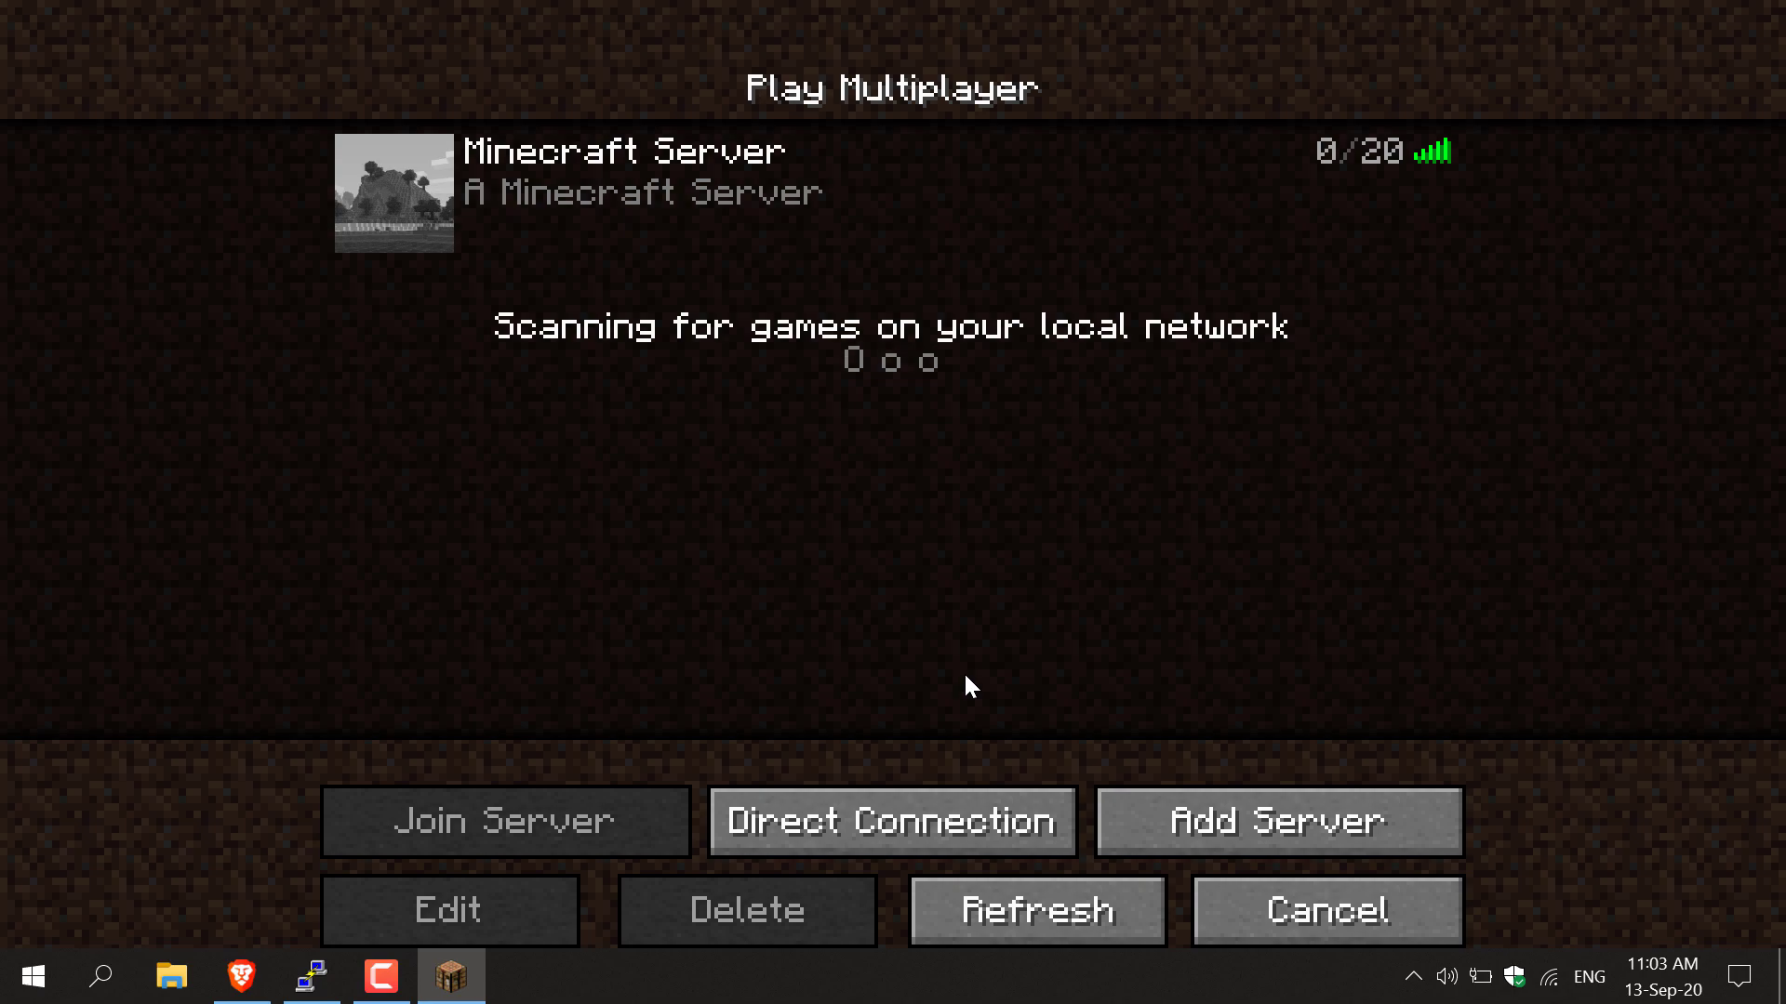
{"action": "left_click", "coordinate": [1351, 908]}
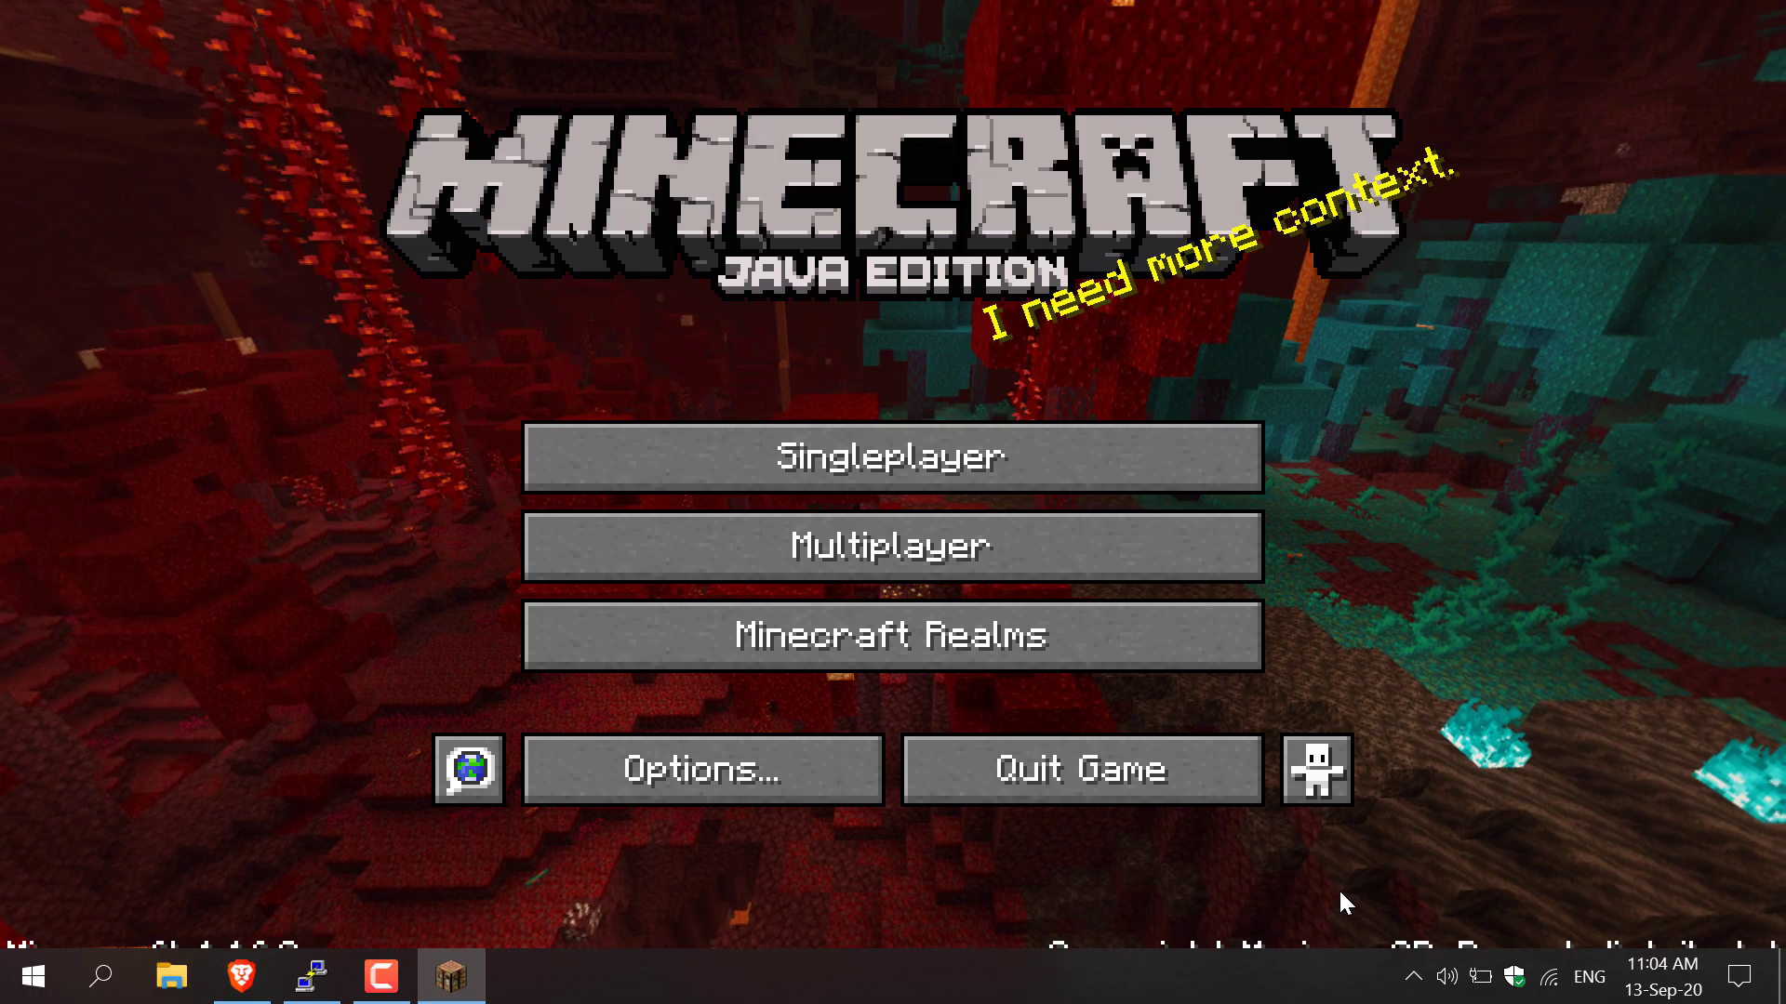
Quit Minecraft from the title menu
{"action": "left_click", "coordinate": [1205, 800]}
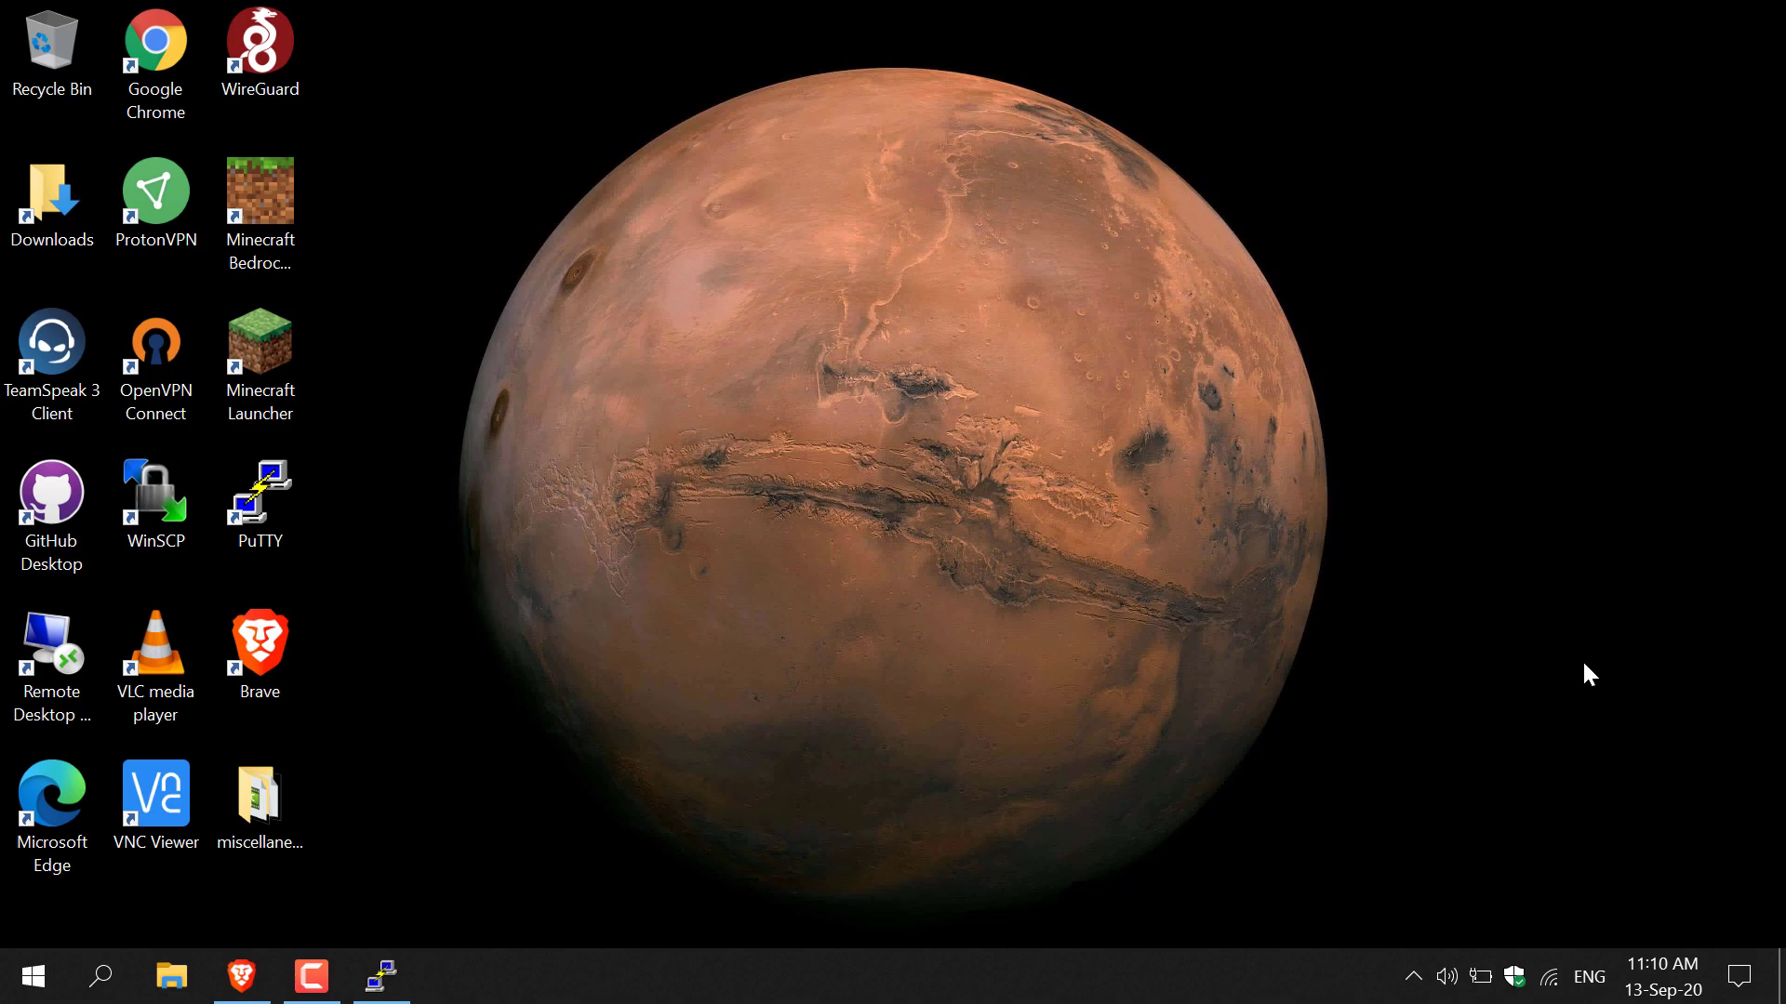
Stop the running Minecraft server with the stop command in PuTTY
{"action": "left_click", "coordinate": [392, 988]}
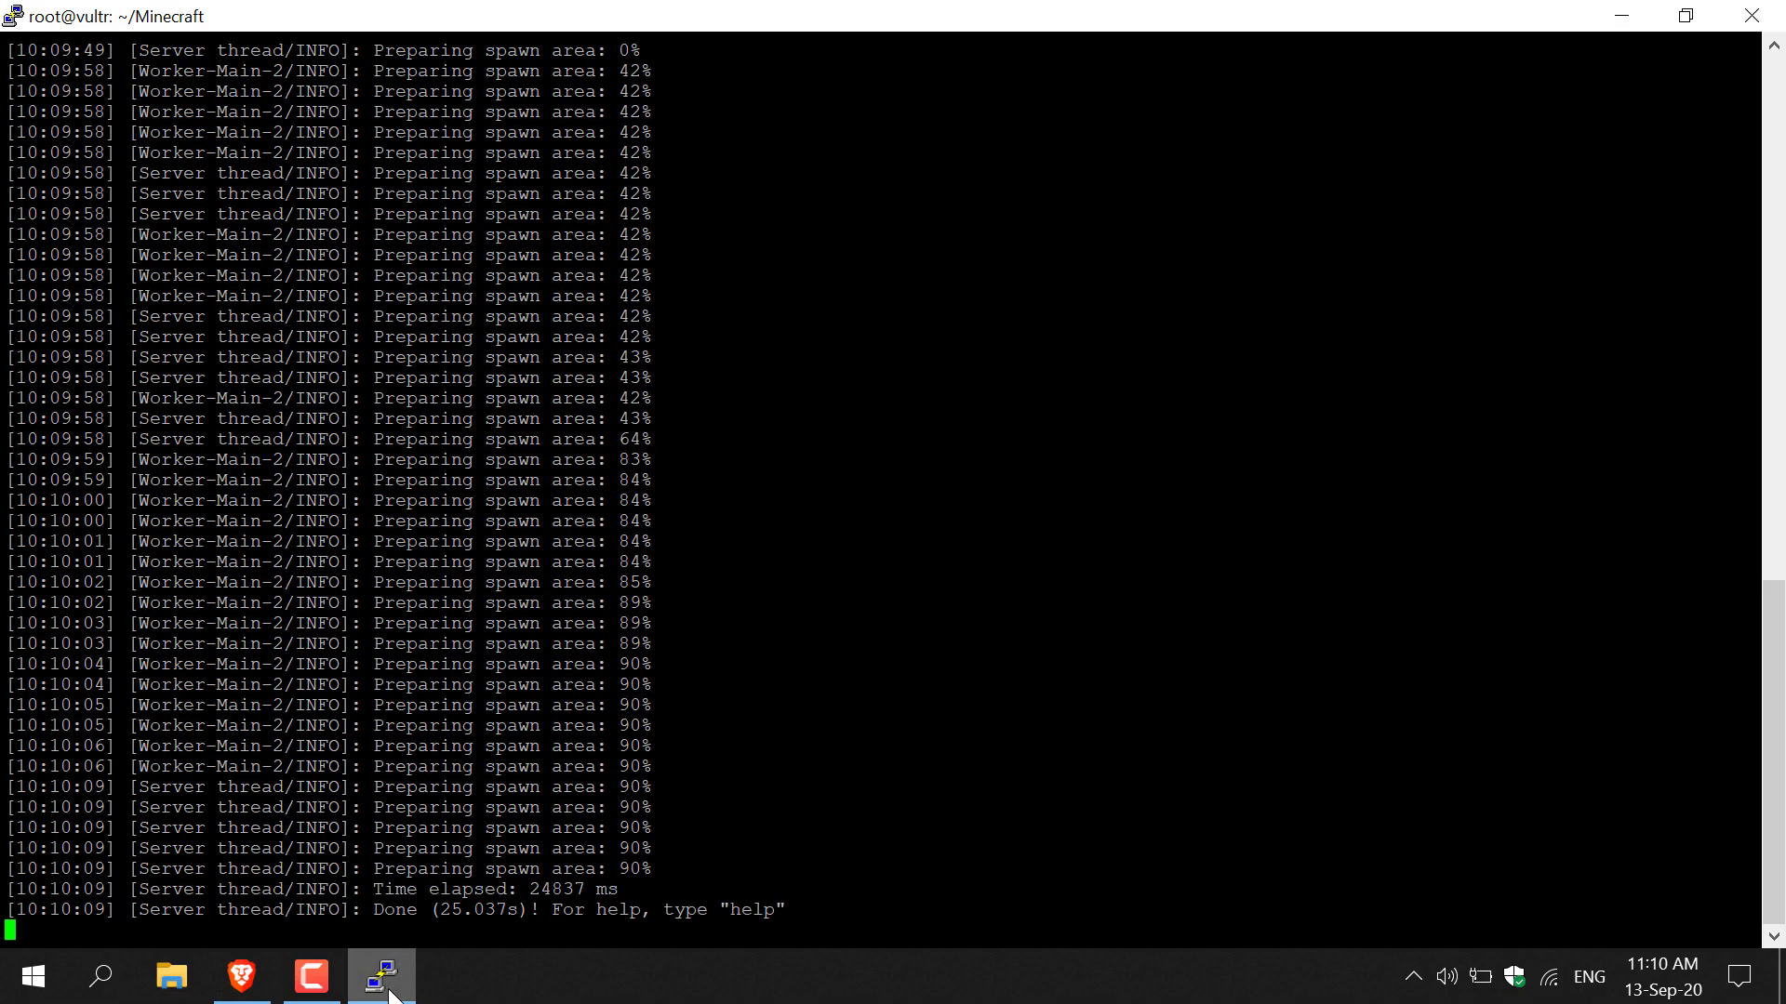
{"action": "type", "text": "stop"}
{"action": "key", "text": "Return"}
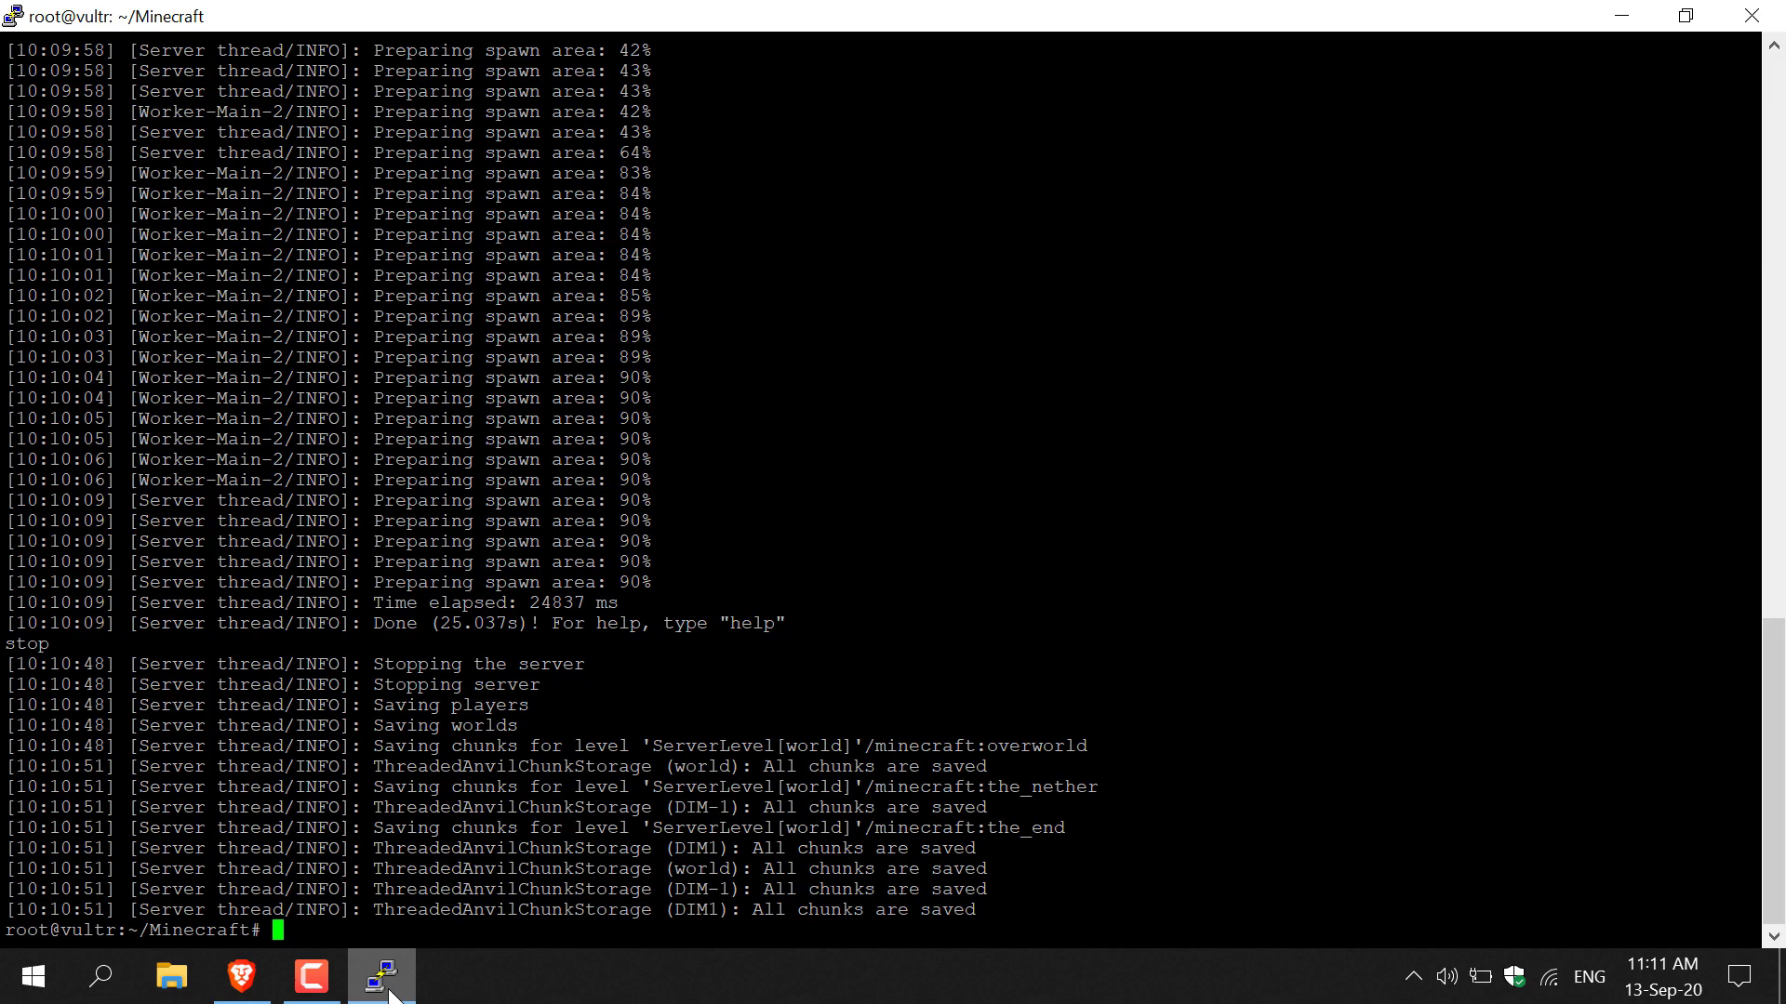
Delete server.jar with rm, then bring up the 1.16.3 server download page in Brave
{"action": "type", "text": "rm server.jar"}
{"action": "key", "text": "Return"}
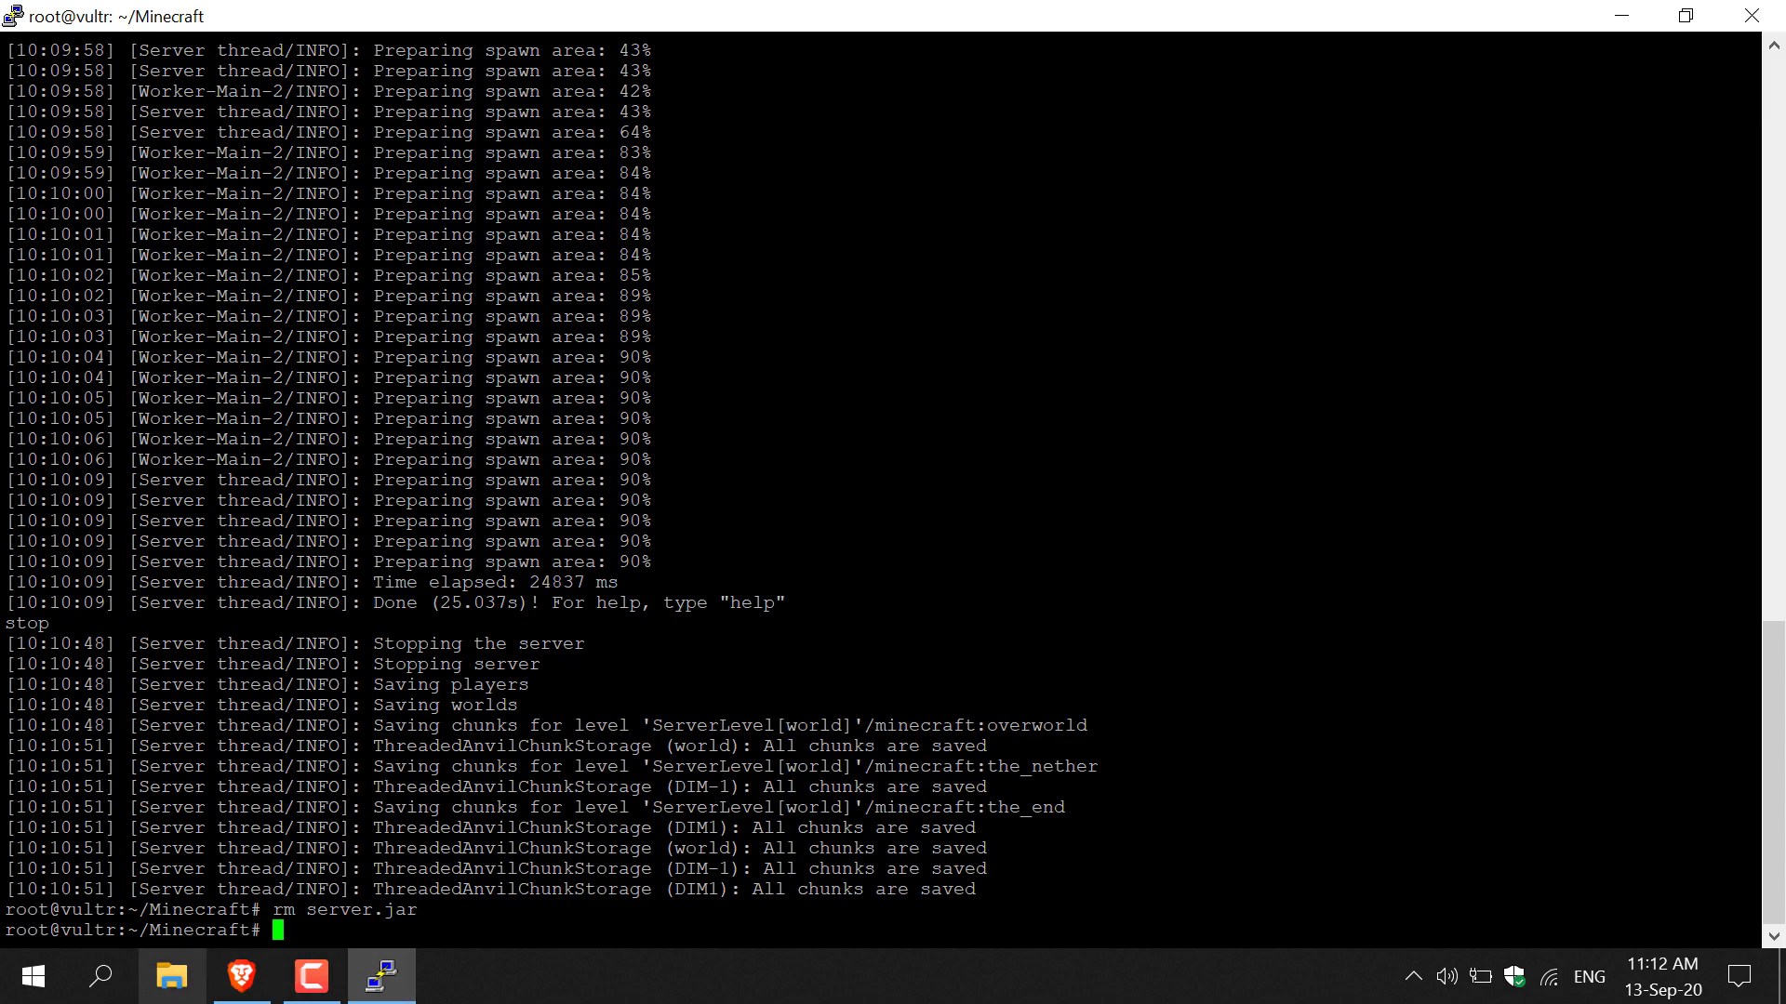
{"action": "left_click", "coordinate": [241, 976]}
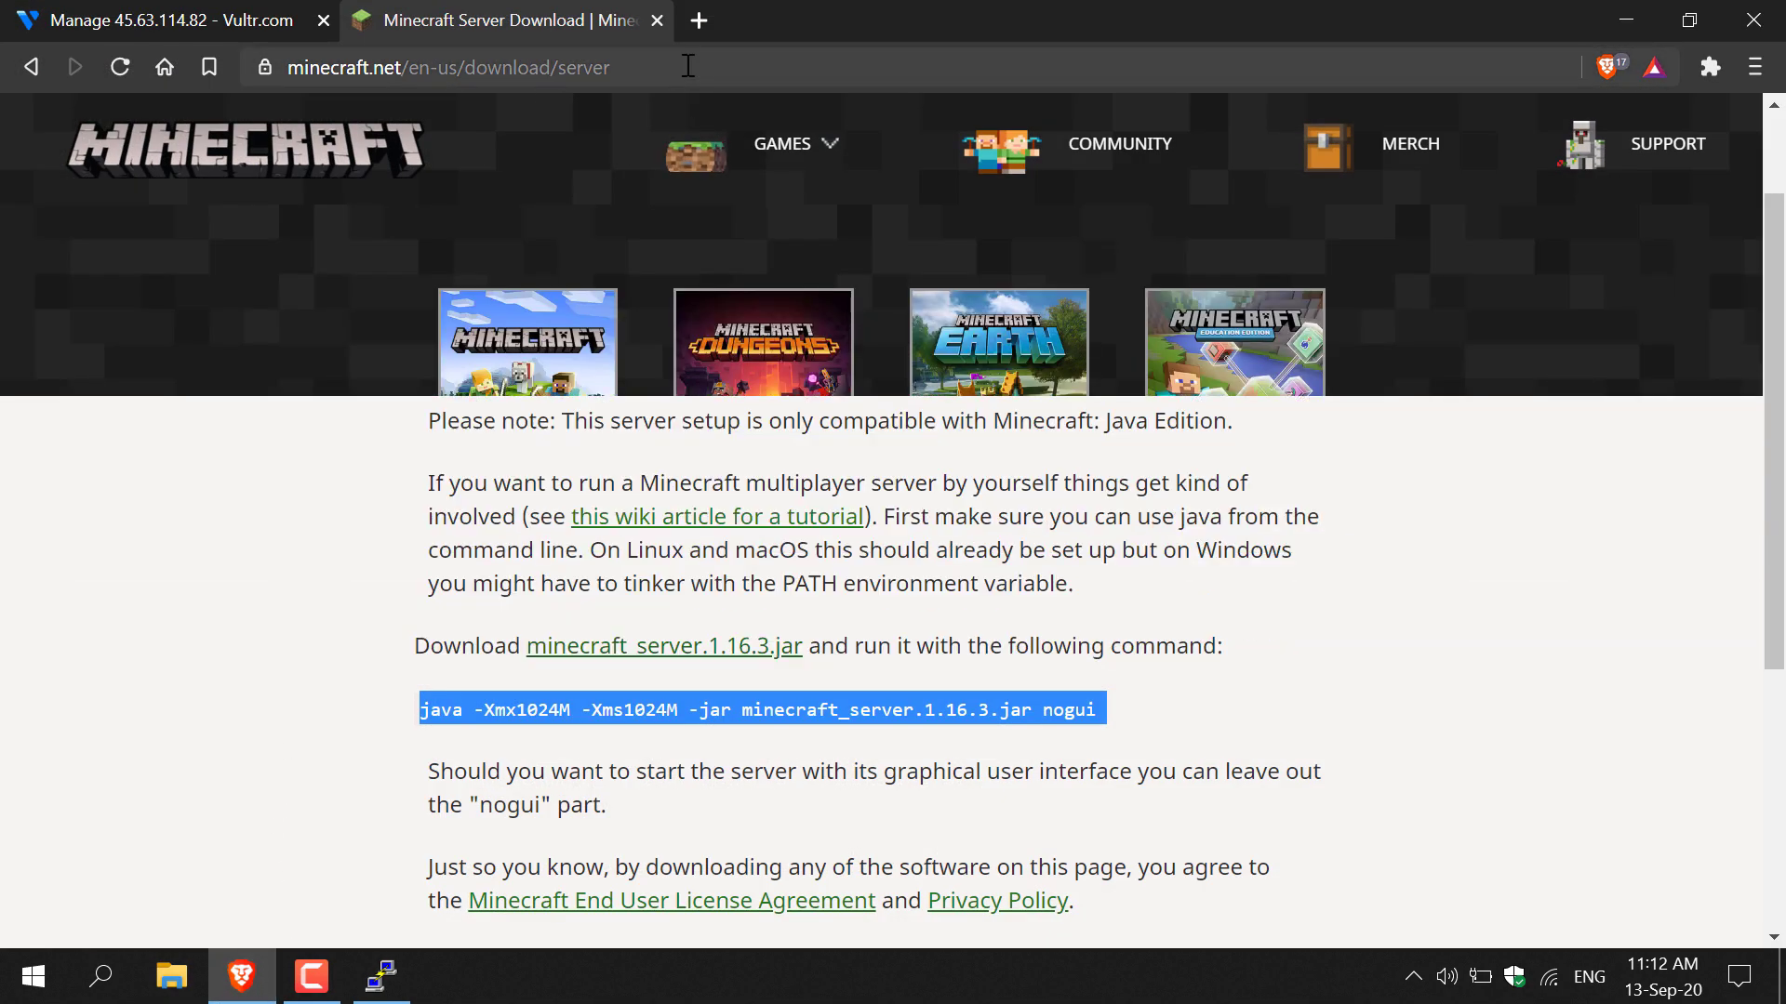
{"action": "left_click", "coordinate": [734, 69]}
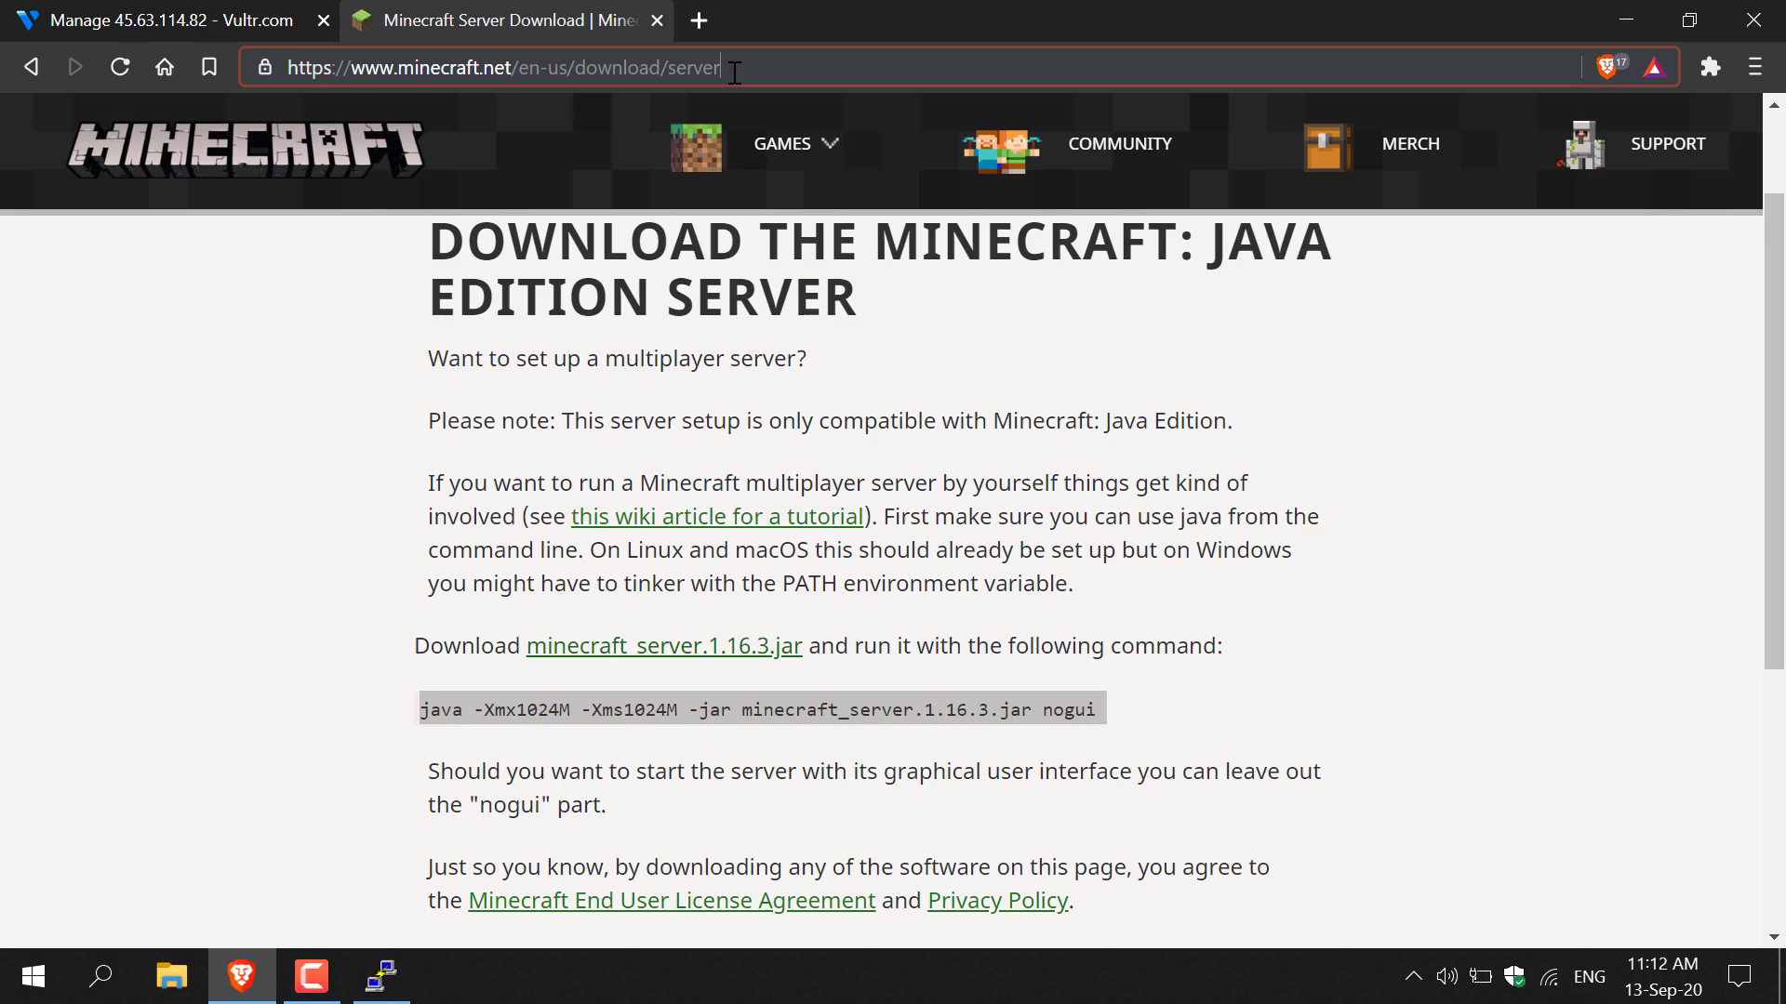
Copy the link address of minecraft_server.1.16.3.jar and return to PuTTY
{"action": "left_click", "coordinate": [1502, 556]}
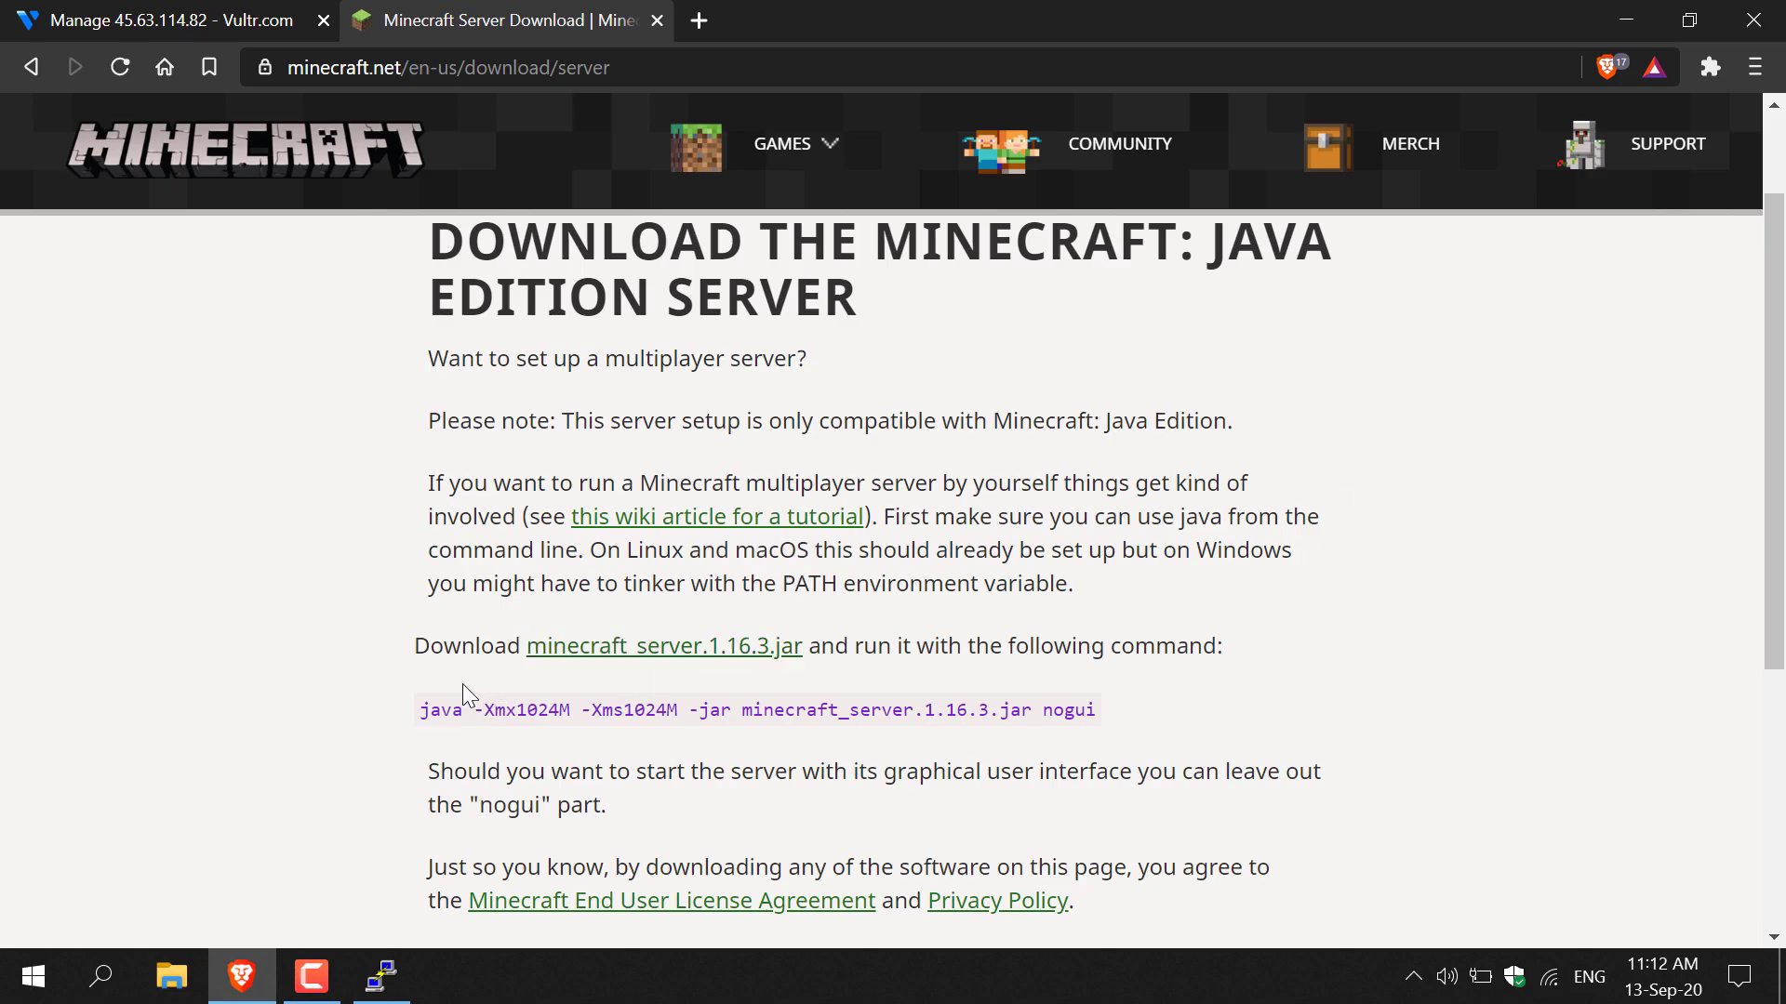
{"action": "left_click", "coordinate": [737, 651]}
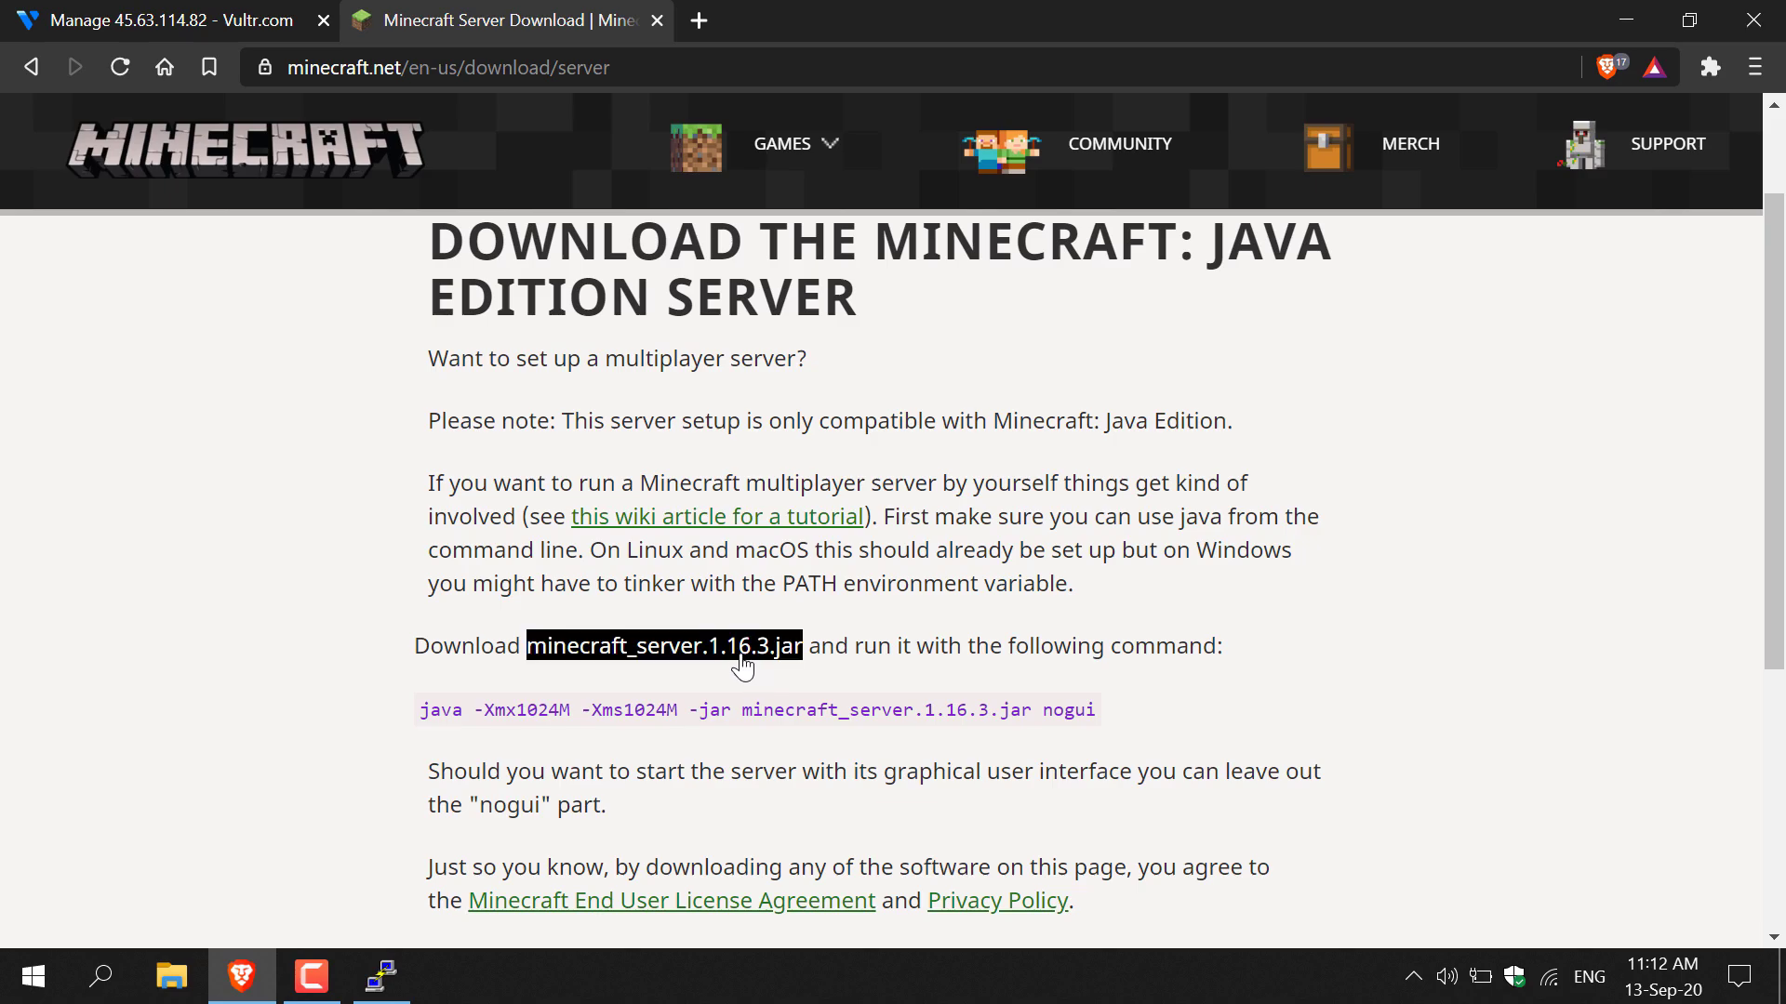
{"action": "right_click", "coordinate": [760, 658]}
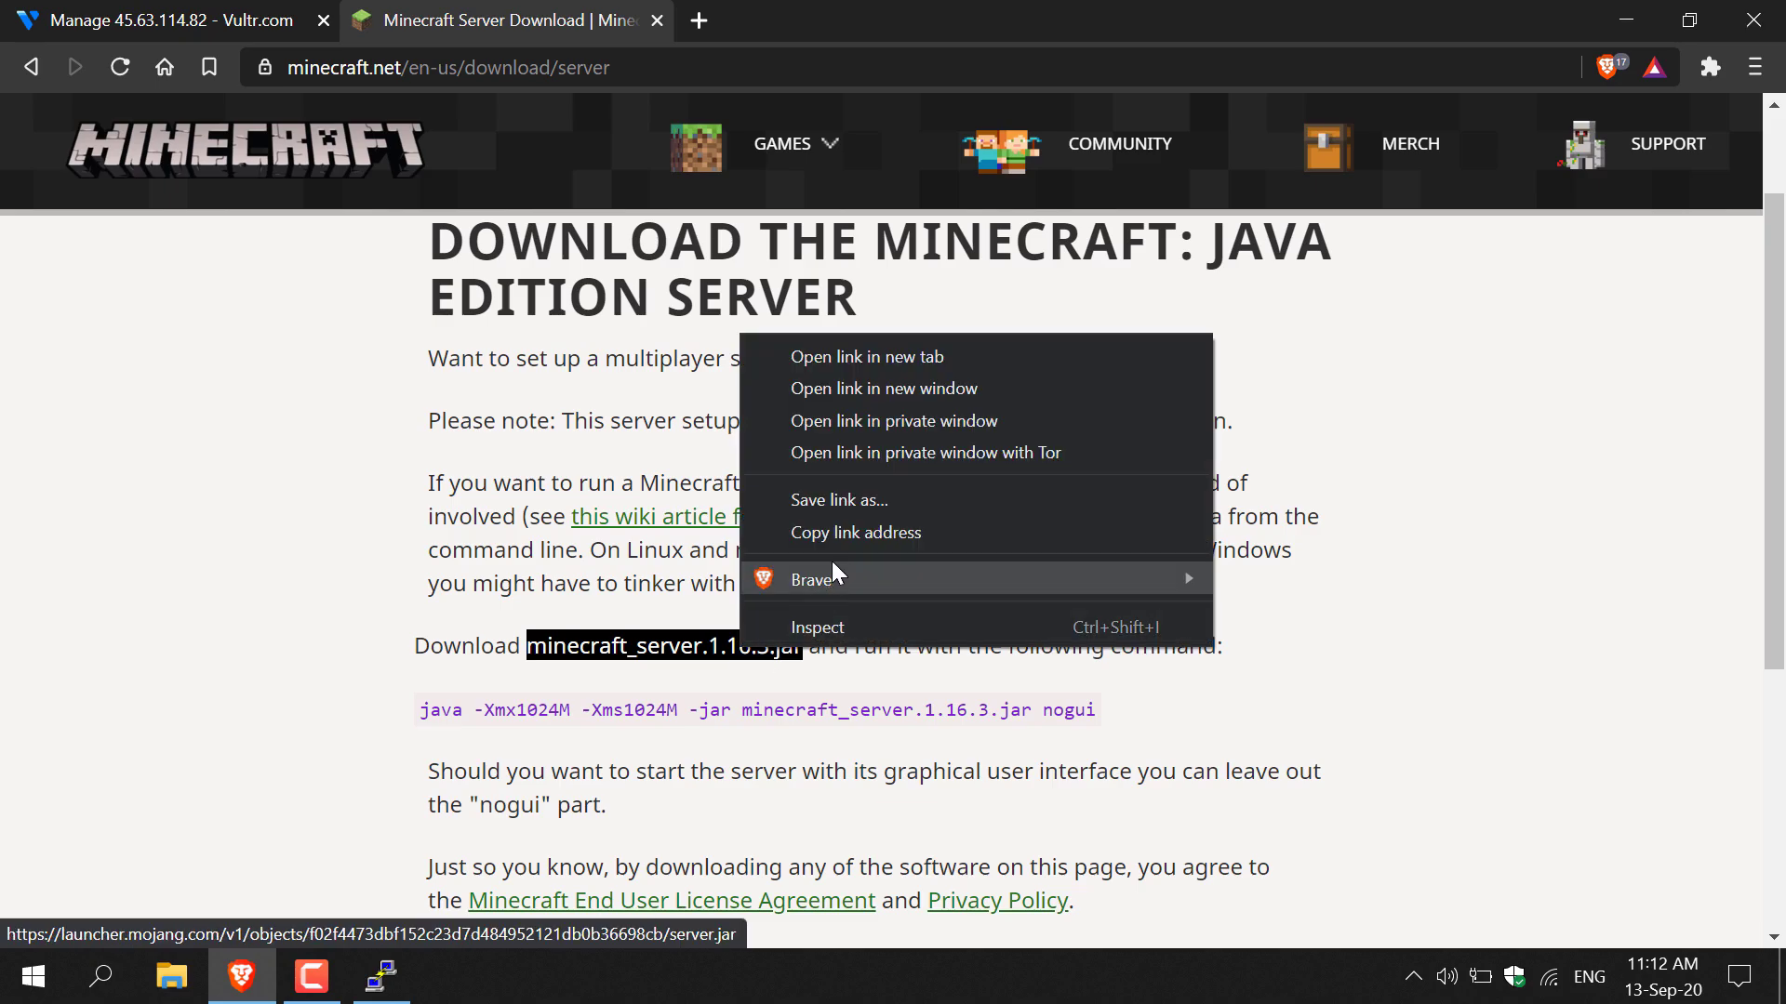
{"action": "left_click", "coordinate": [857, 534]}
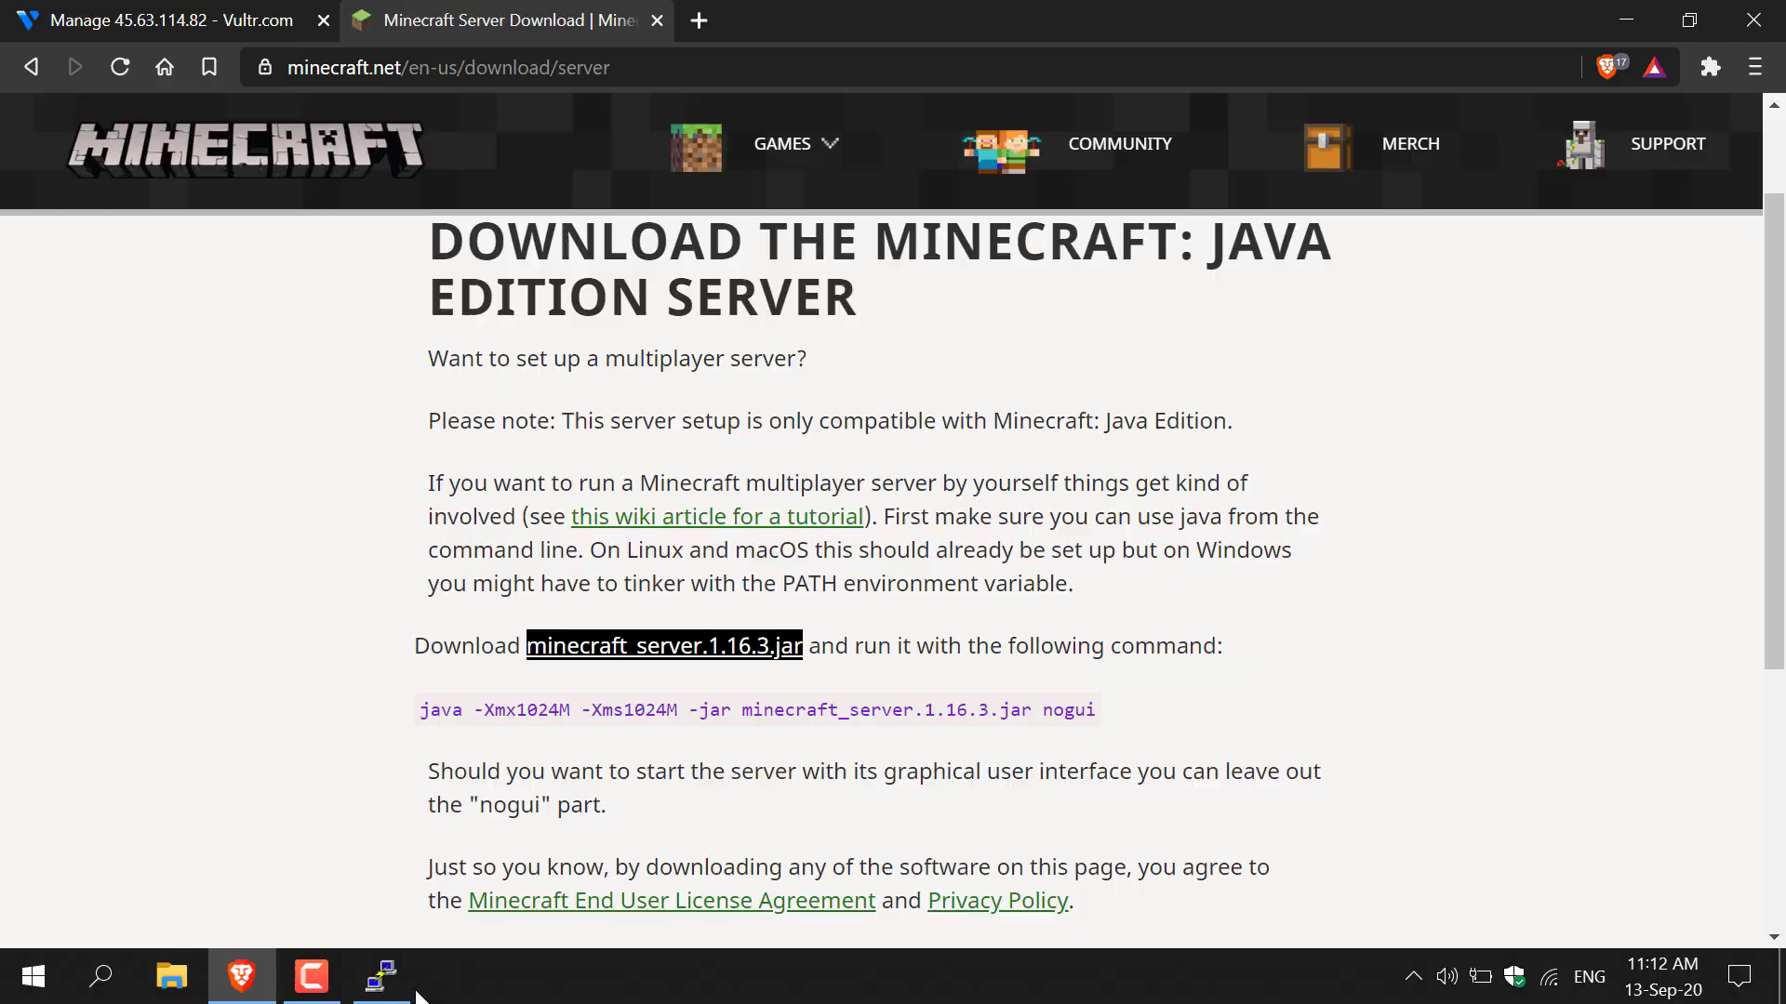
{"action": "left_click", "coordinate": [381, 976]}
Run wget with the pasted launcher.mojang.com server.jar address in ~/Minecraft
{"action": "type", "text": "wget"}
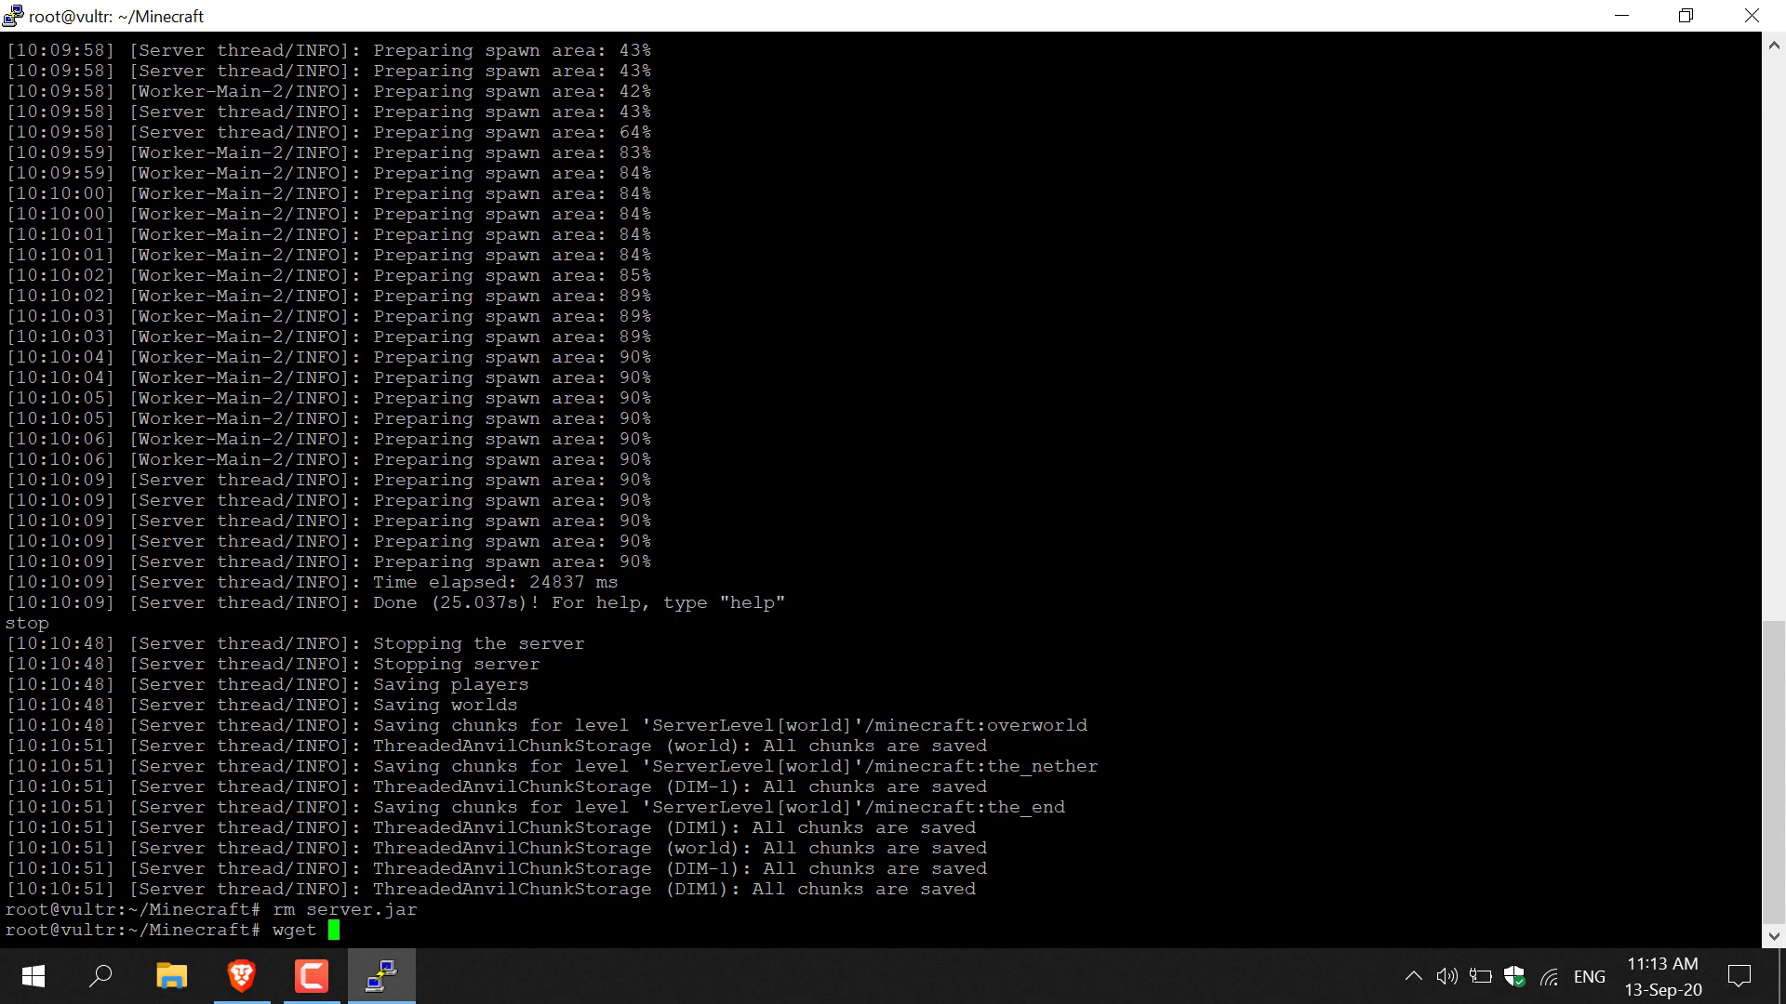
{"action": "key", "text": "shift+Insert"}
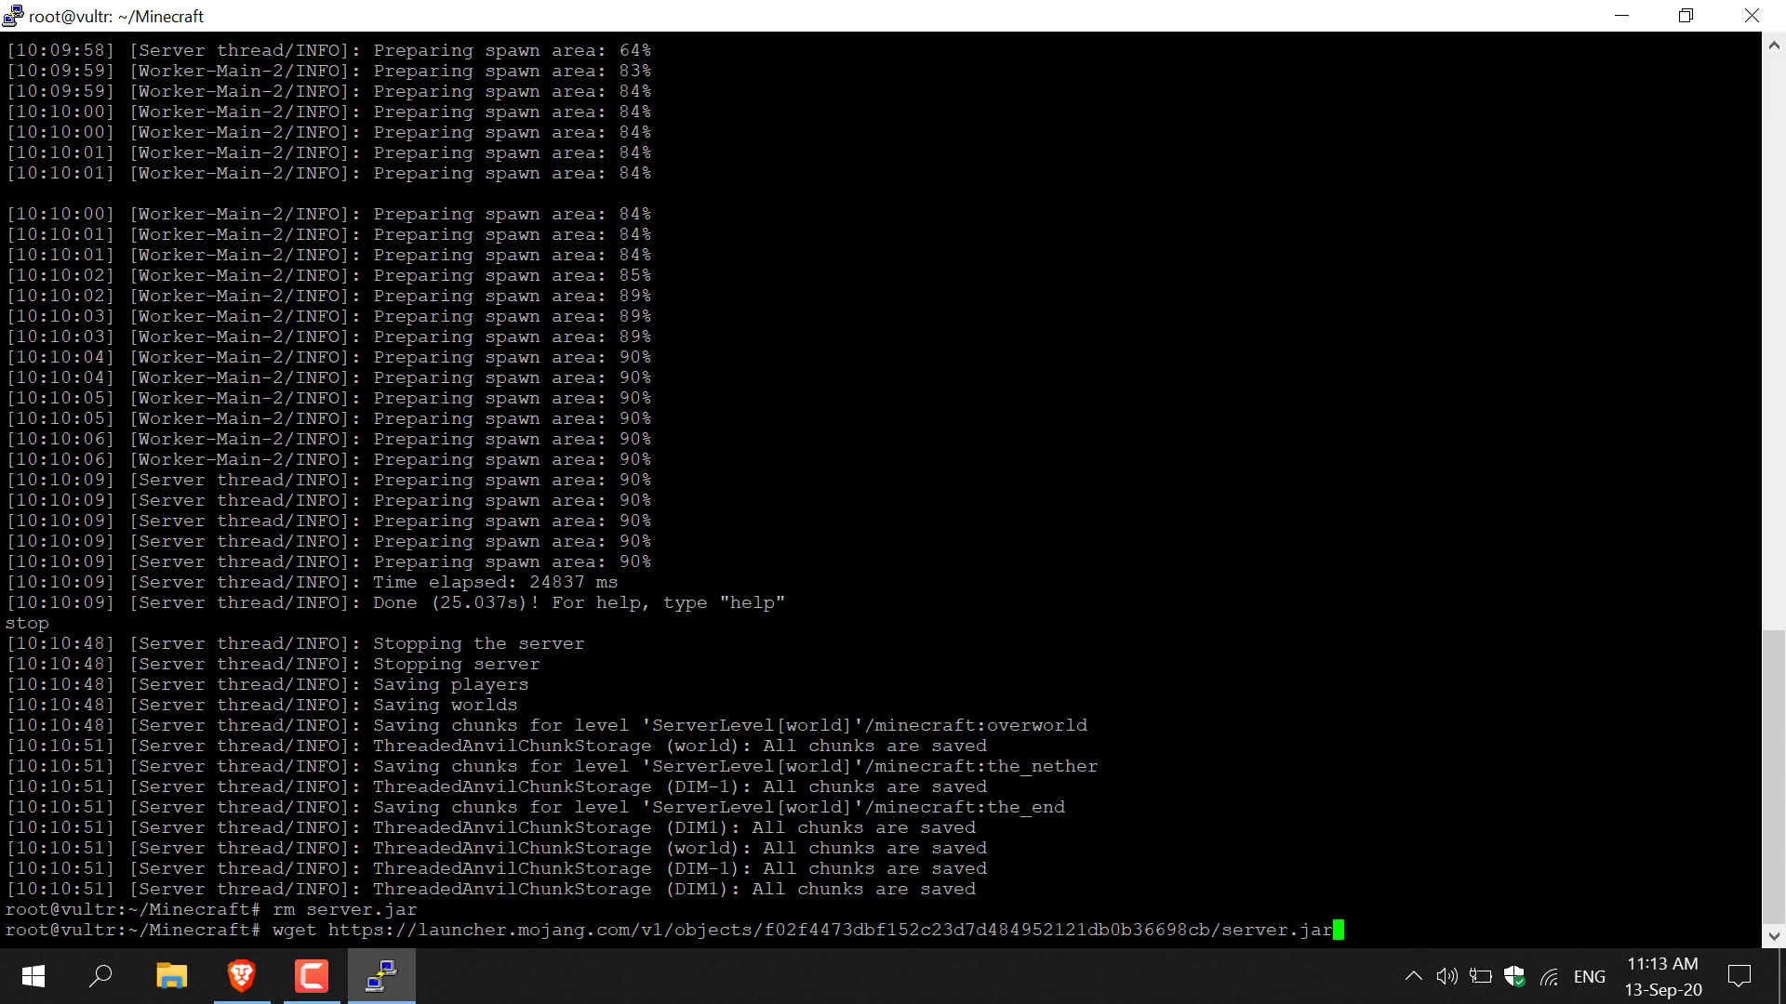
{"action": "key", "text": "Return"}
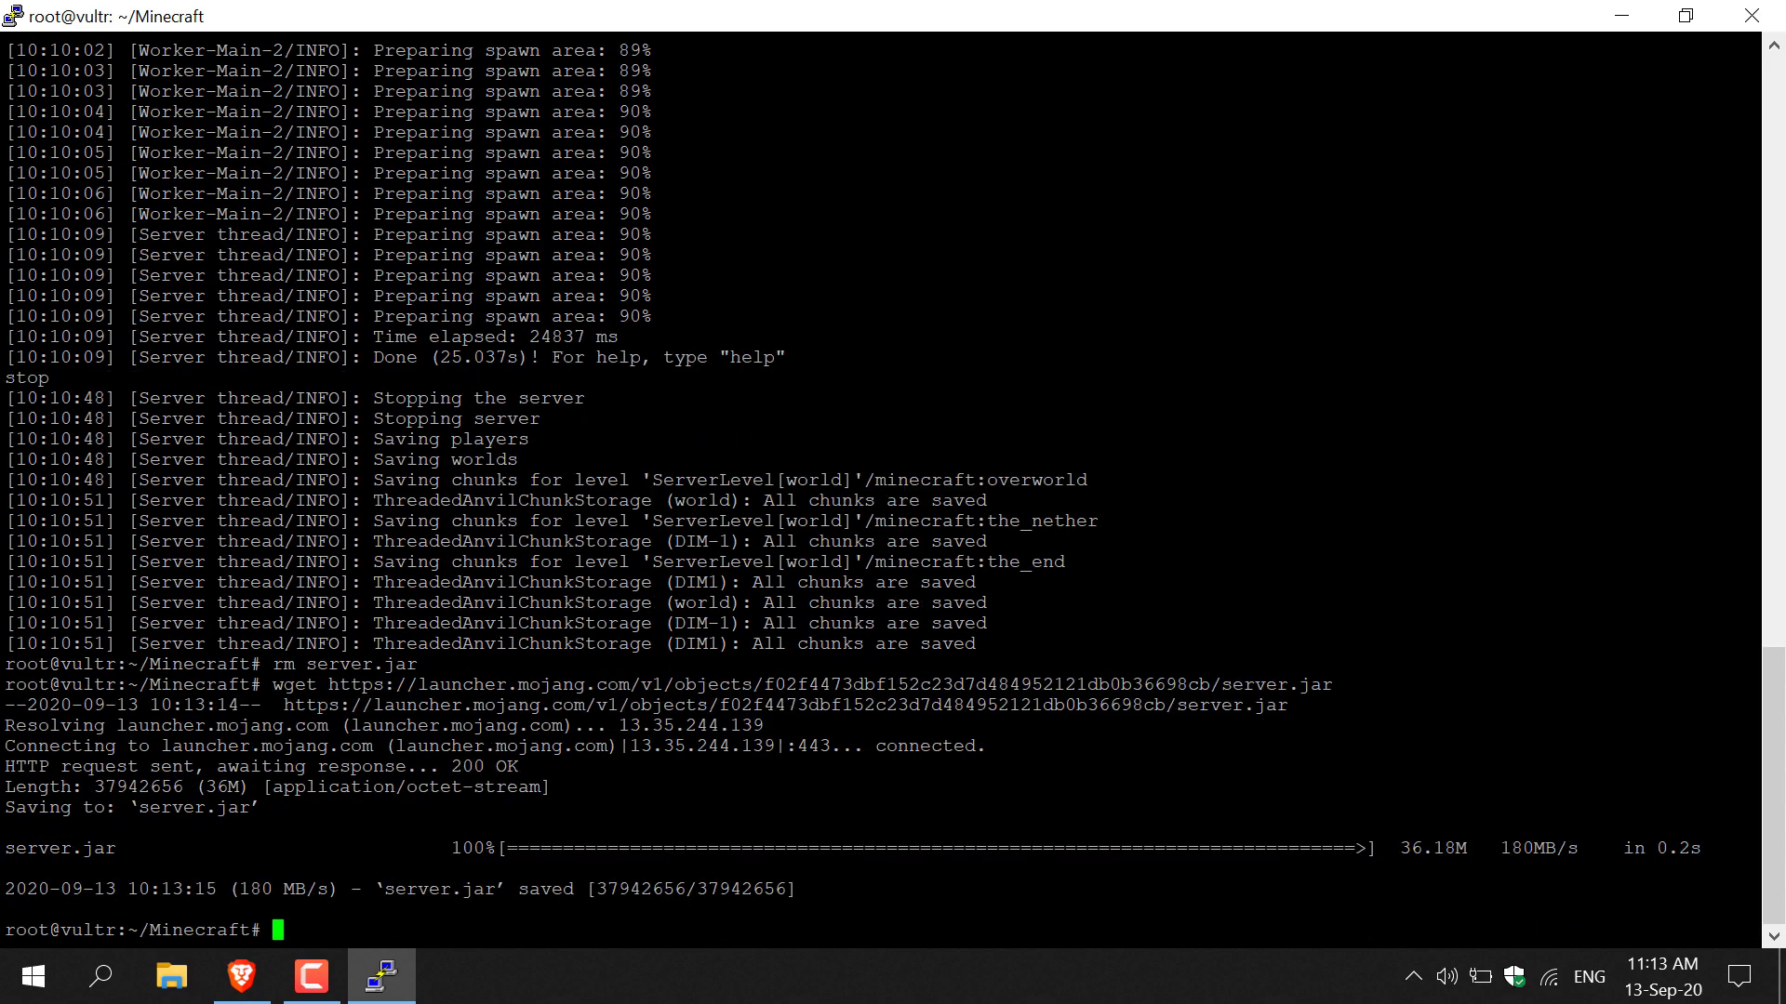